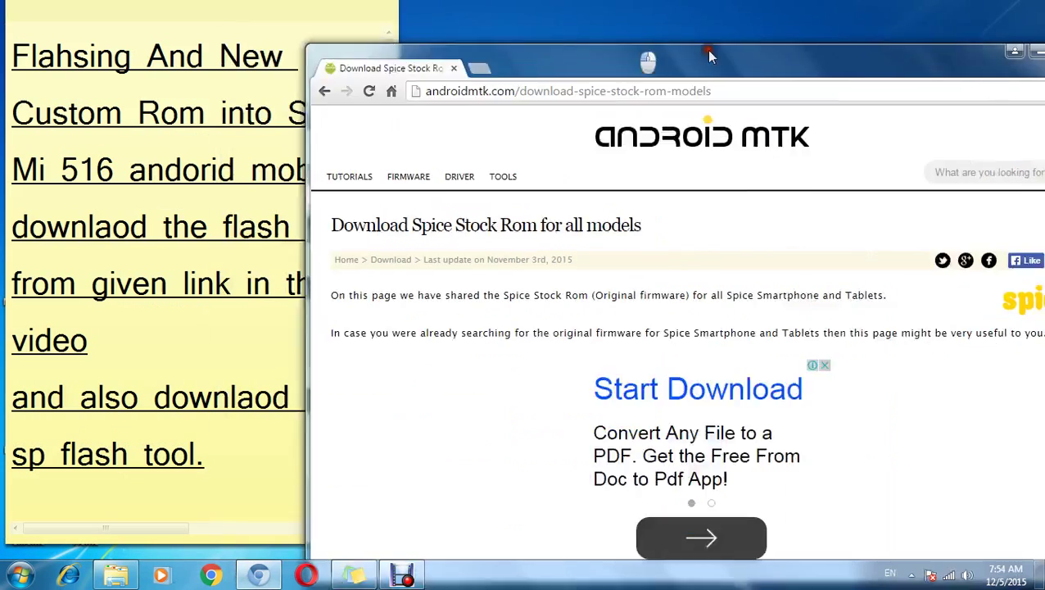
Add a blank sticky note and rearrange it and the large note on the desktop.
click(16, 12)
drag(463, 16, 180, 215)
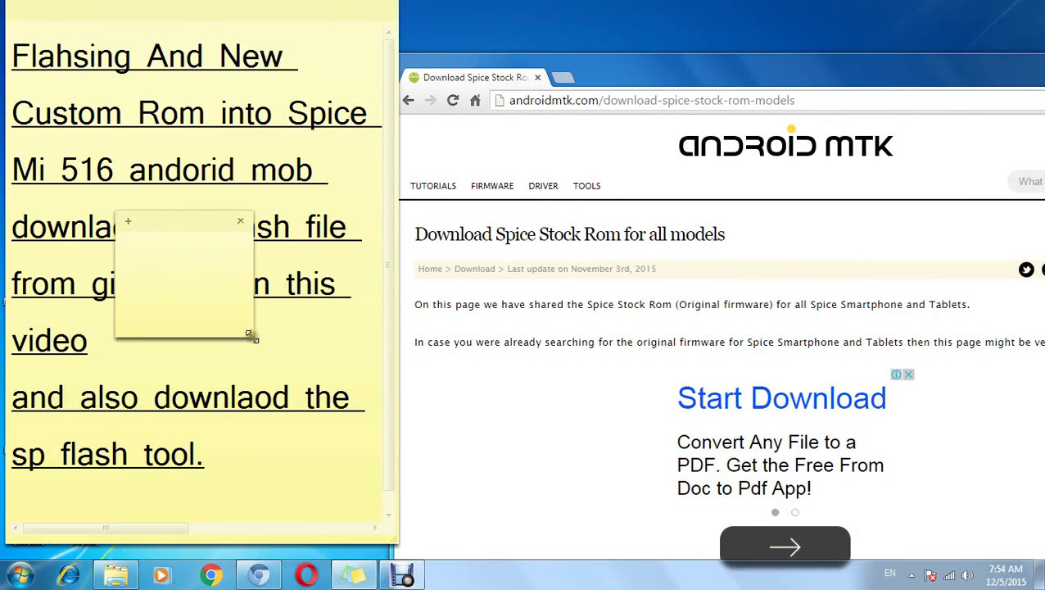
drag(345, 13, 502, 33)
drag(168, 184, 184, 245)
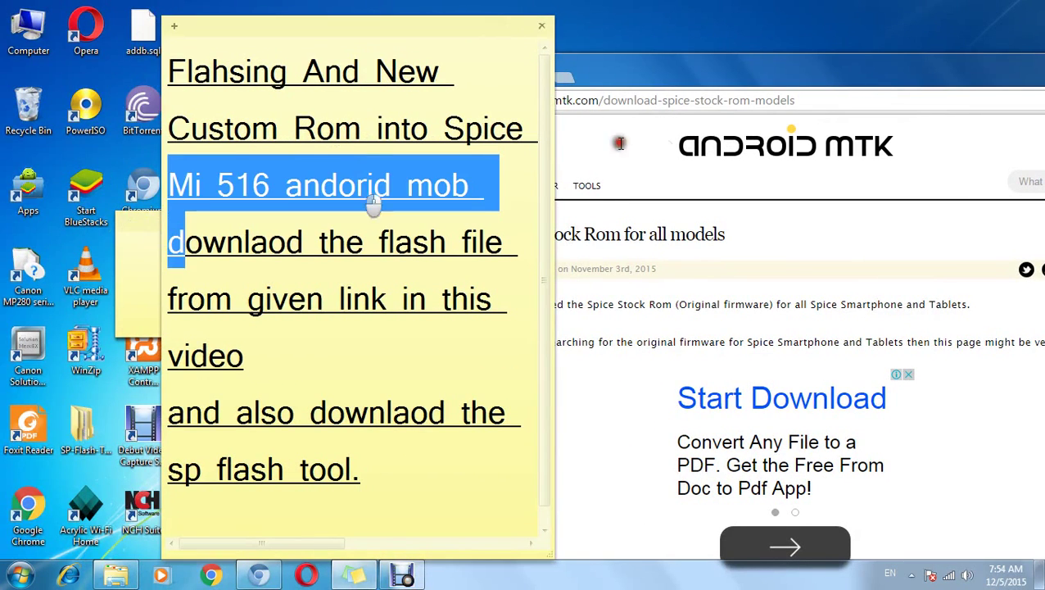
drag(139, 215, 139, 106)
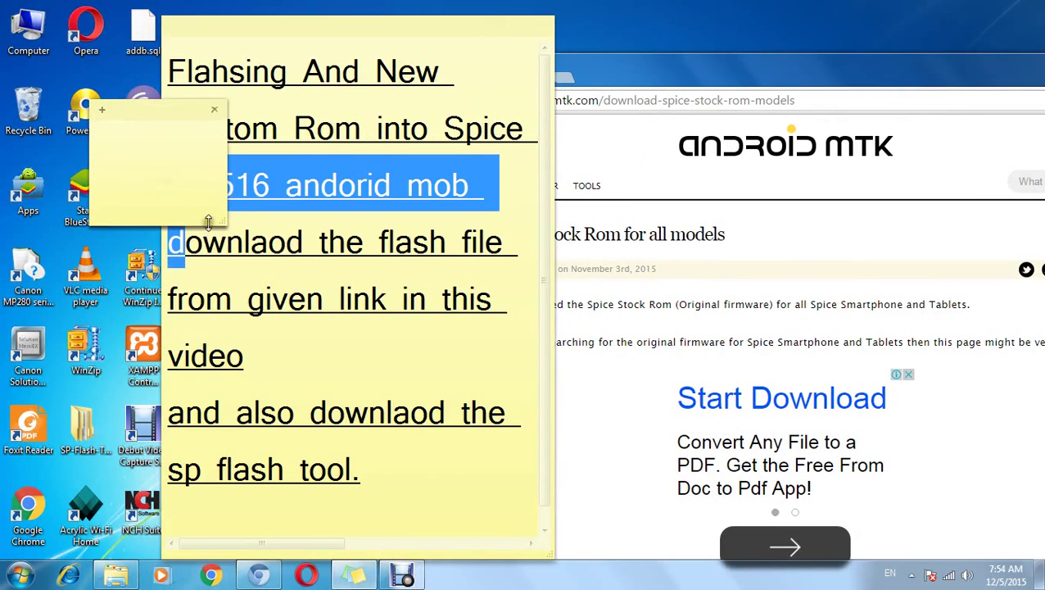
click(127, 174)
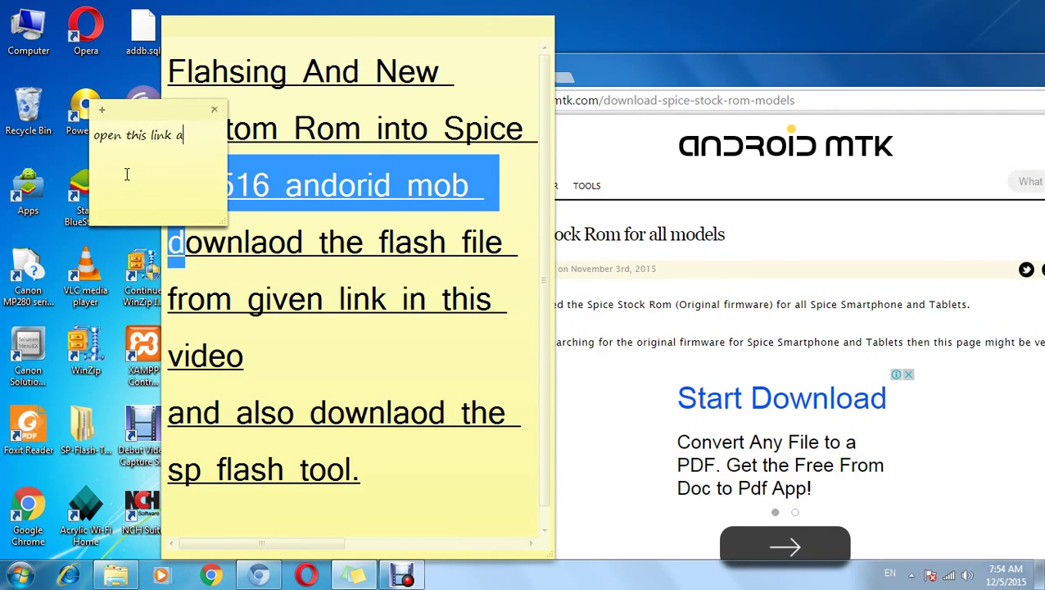
text(open this link and downlaod flash files)
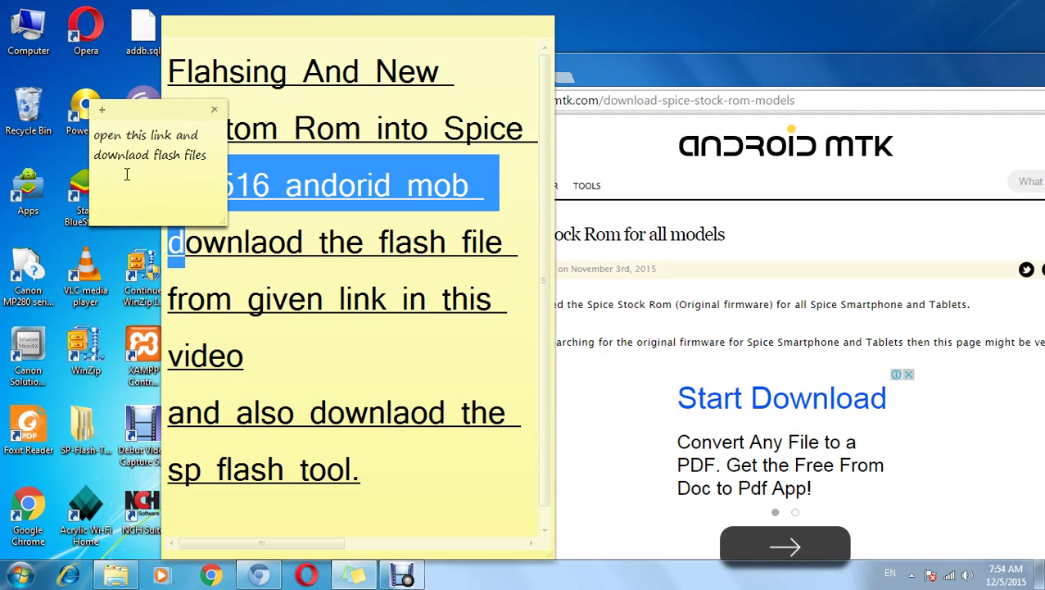
text(http://androidmtk.com/download-spice-stock-rom-models)
Move the link note clear of the large note and look through the Spice stock ROM downloads.
drag(127, 98, 60, 11)
click(709, 88)
scroll(614, 327, down, 10)
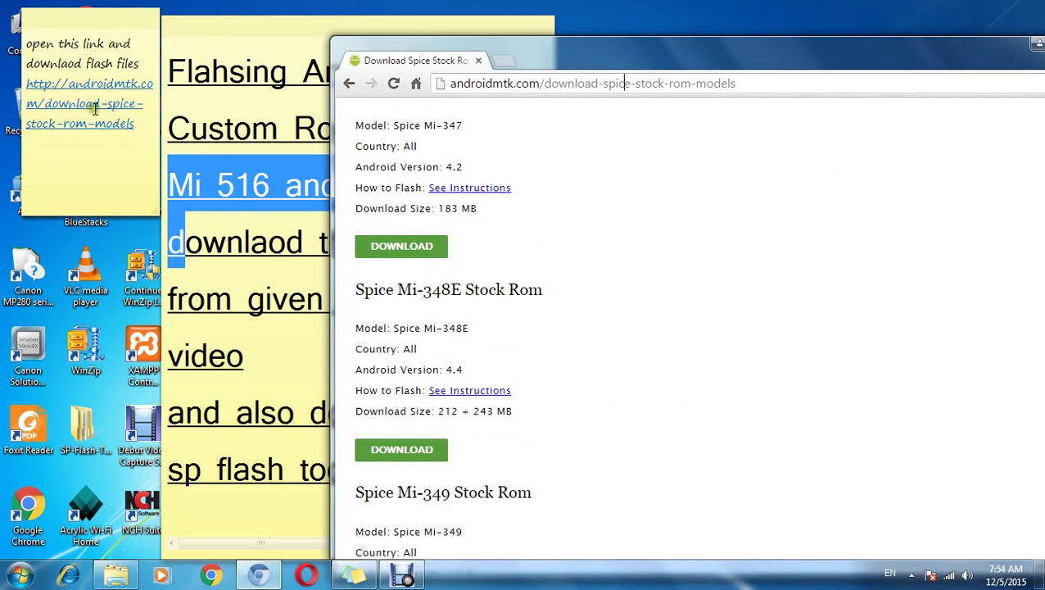
Add "and downlaod the sp fash tool for andorid flashing" below the link in the note.
click(141, 123)
text(and down)
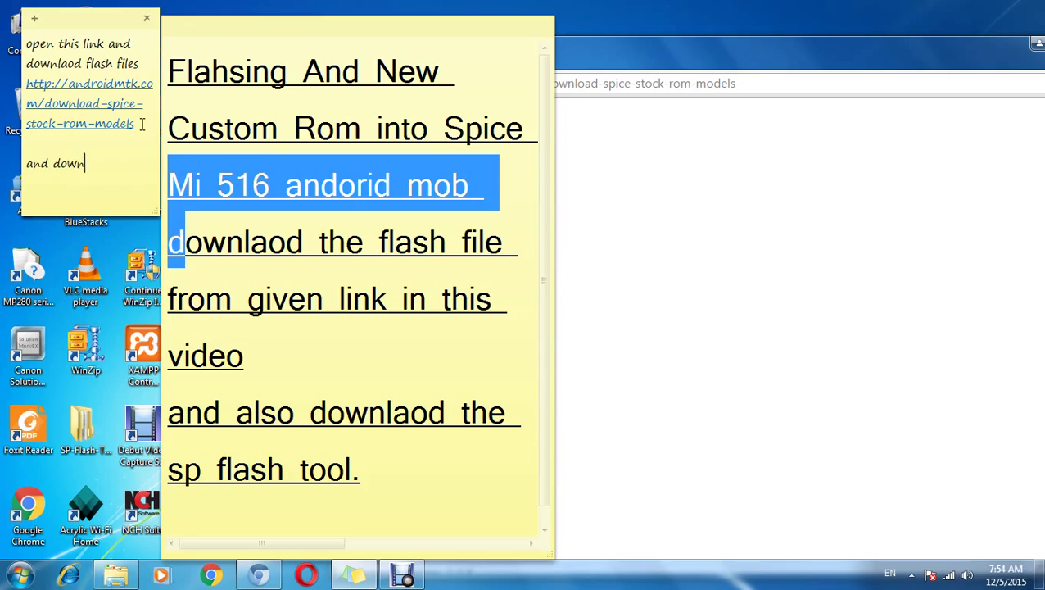
text(laod the sp fash tool for)
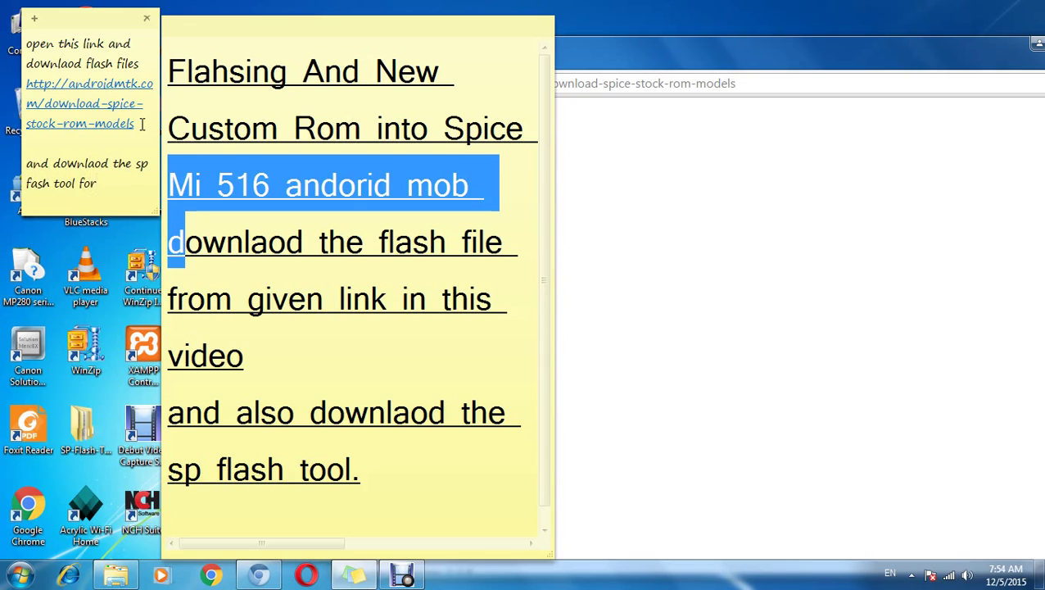
text(flashing)
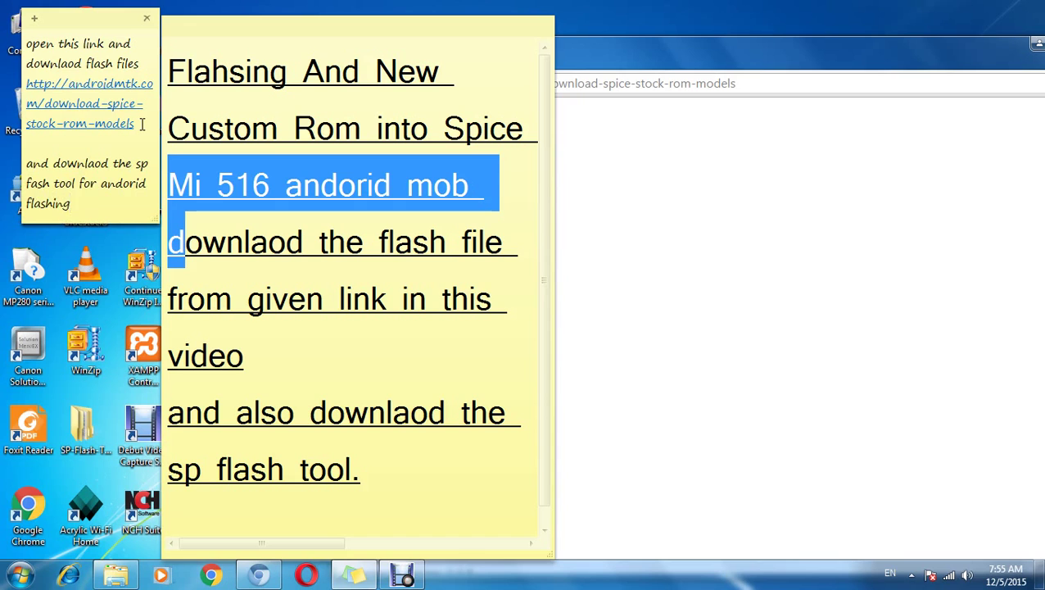
Add the line "and downlaod the flash tool from these site" to the note.
click(393, 576)
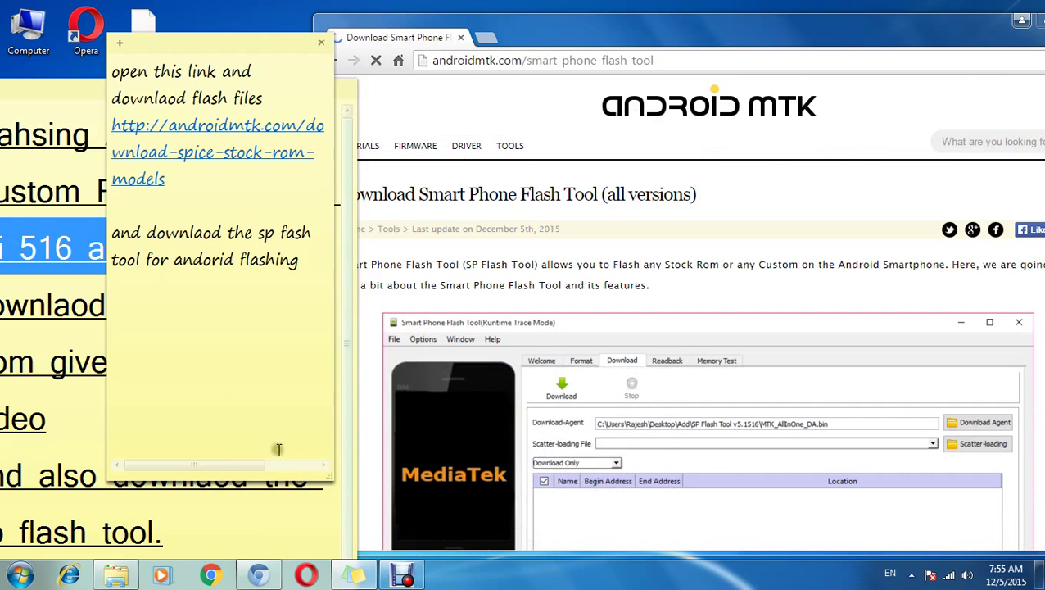
text(flashing and downlaod the flash tool for)
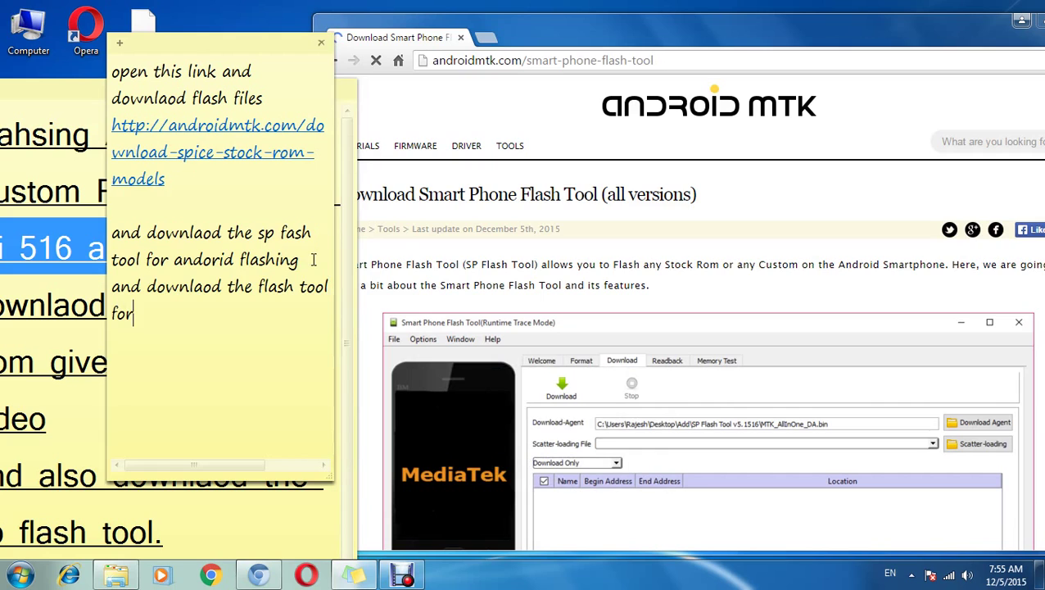
key(BackSpace)
key(BackSpace)
text(rom tghe)
key(BackSpace)
key(BackSpace)
key(BackSpace)
text(hese site)
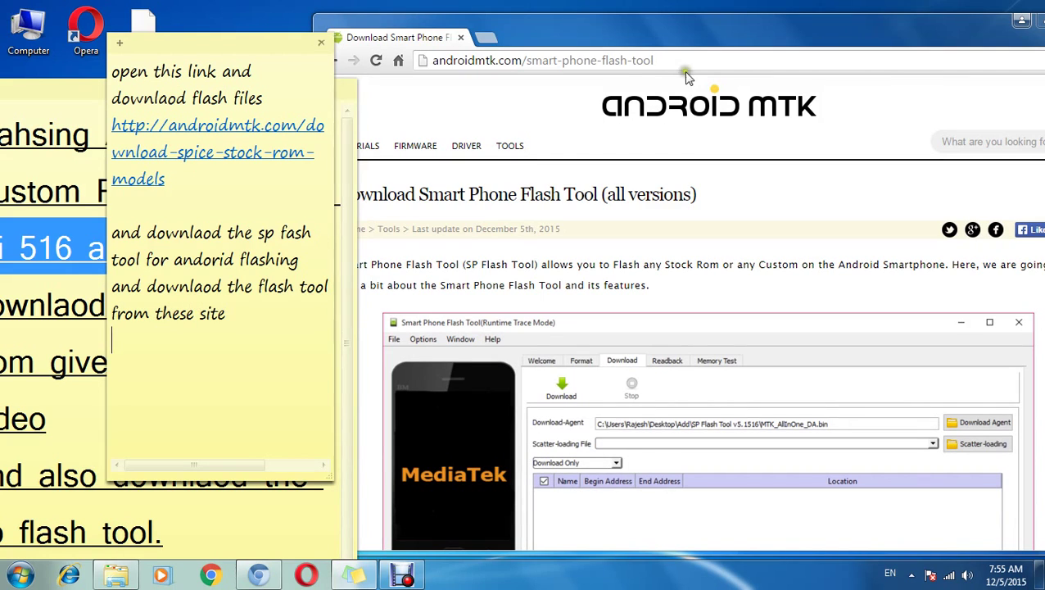
Copy the Smart Phone Flash Tool page's address and paste it below the download instructions in the note.
click(630, 60)
key(ctrl+c)
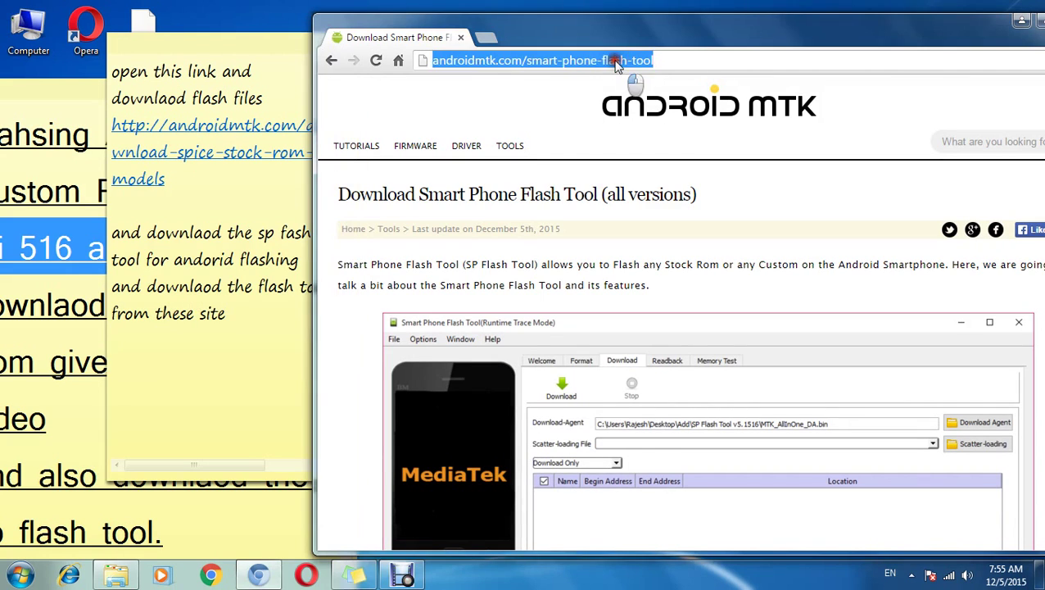
click(311, 260)
key(Return)
key(Return)
key(ctrl+v)
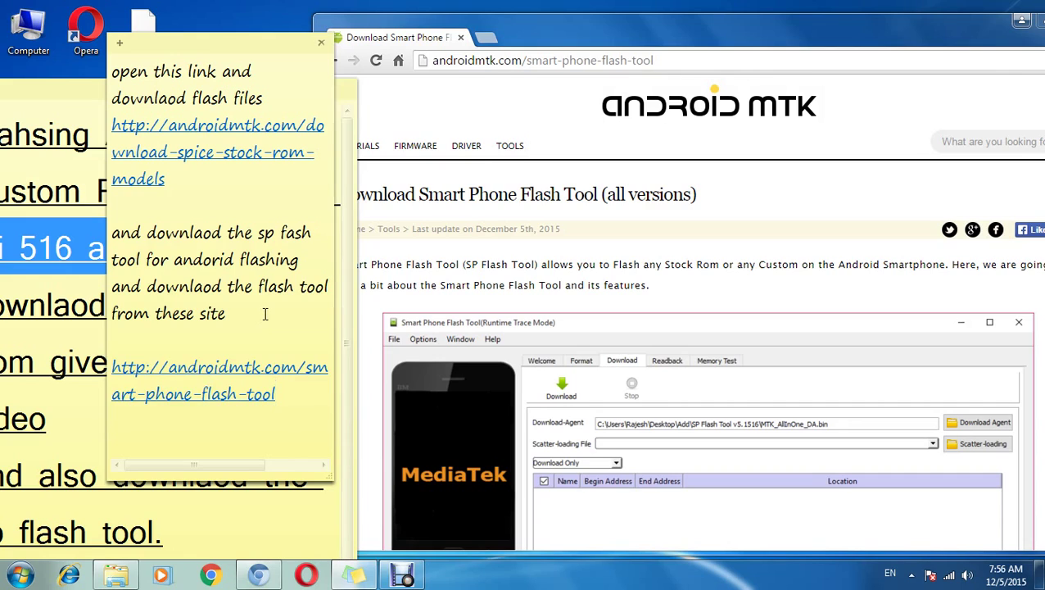
Write "view link in below the video" under the flash tool link.
text(view link in below he)
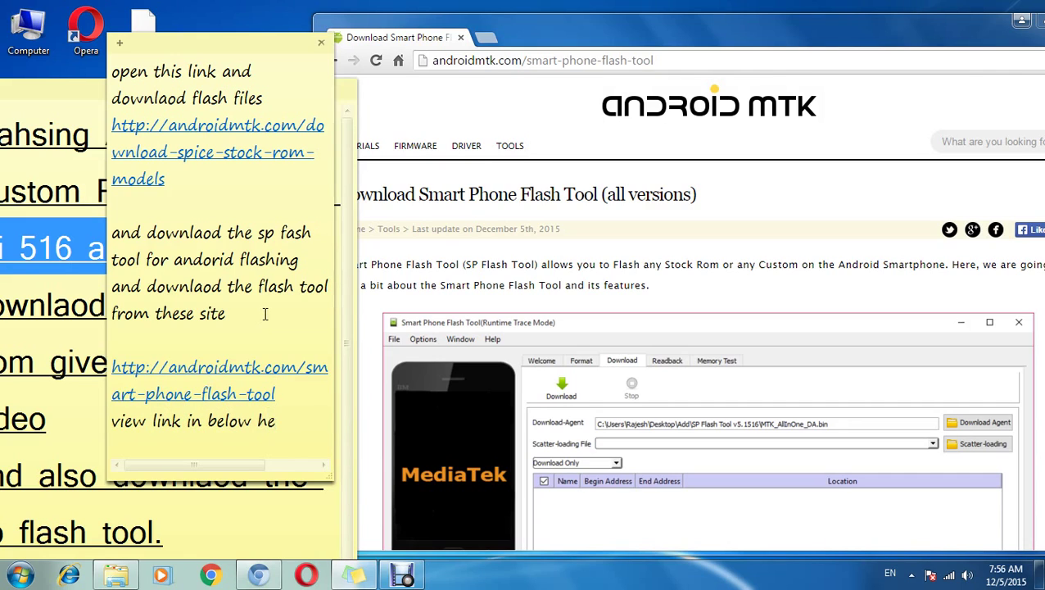
key(BackSpace)
key(BackSpace)
text(the vidwo)
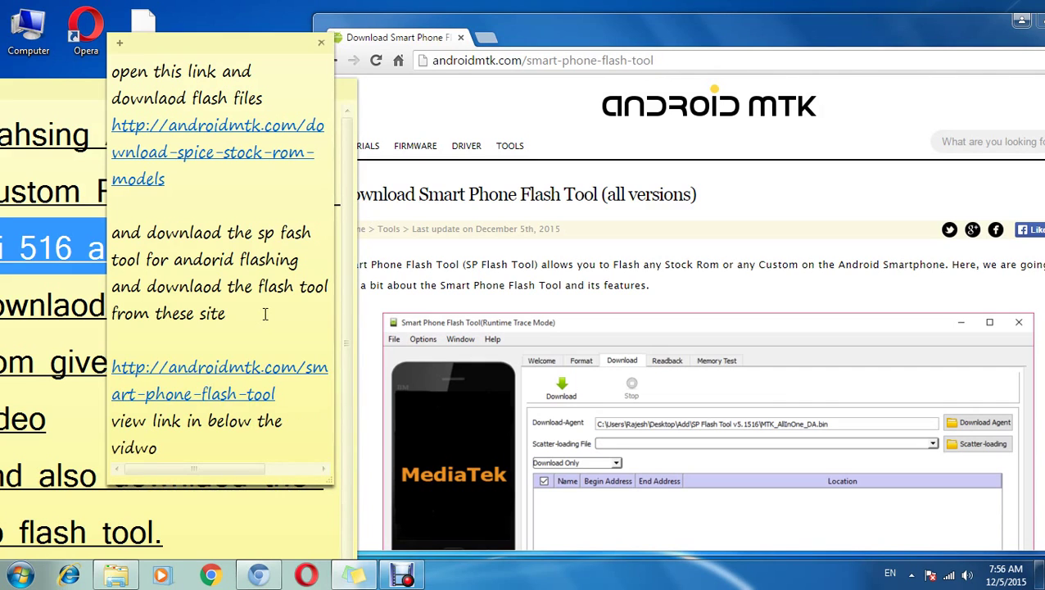
key(BackSpace)
key(BackSpace)
text(eo)
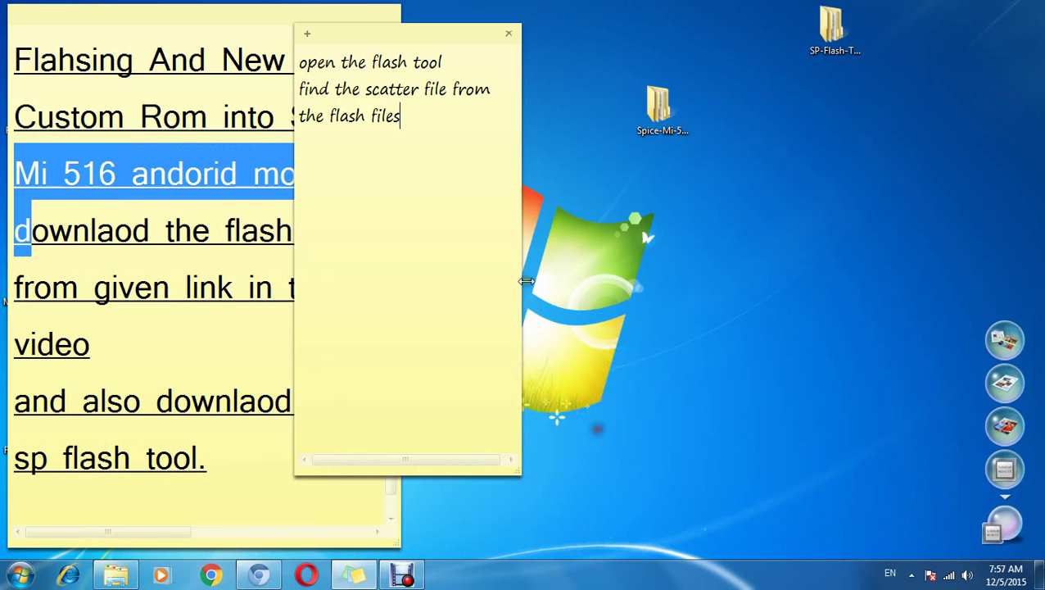
Open the Spice-Mi-516 firmware folder on the desktop and add "this is flash file" to the note.
drag(831, 29, 828, 191)
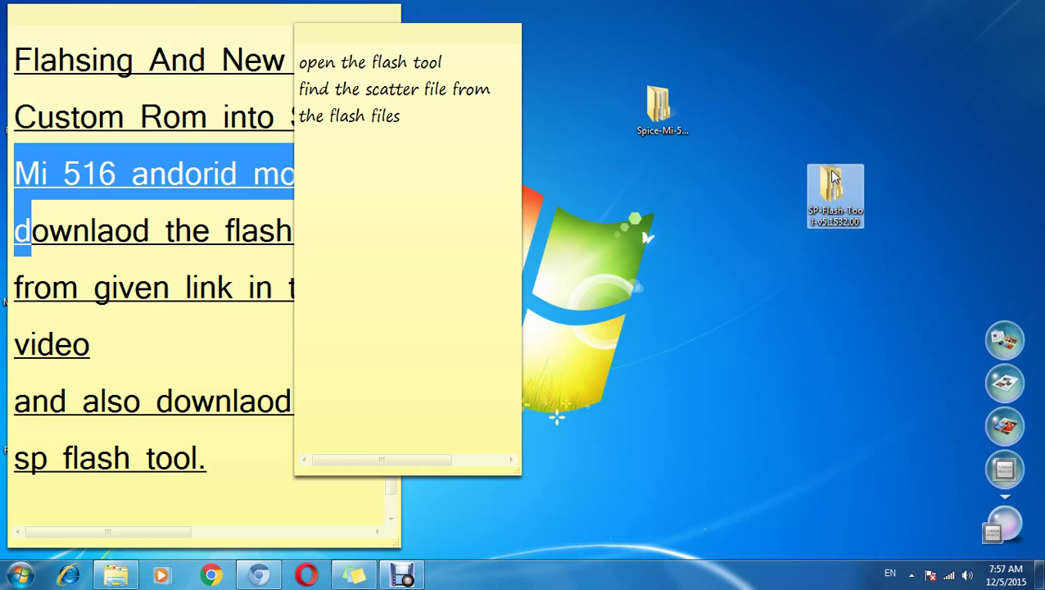
double_click(658, 105)
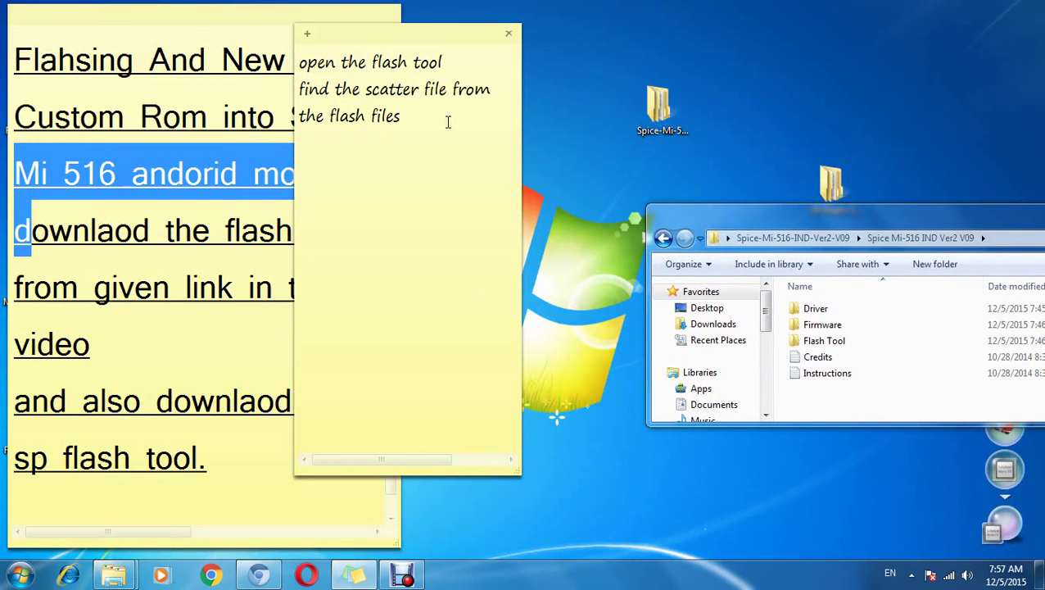
text(this is flash file)
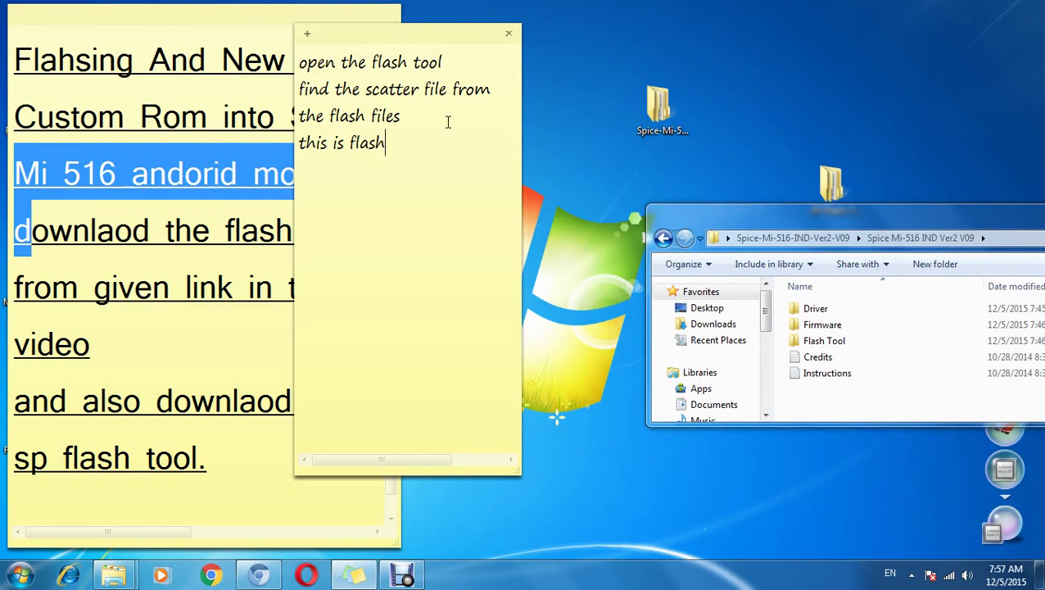
Open the SP-Flash-Tool-v5.1532.00 folder from the desktop.
click(844, 206)
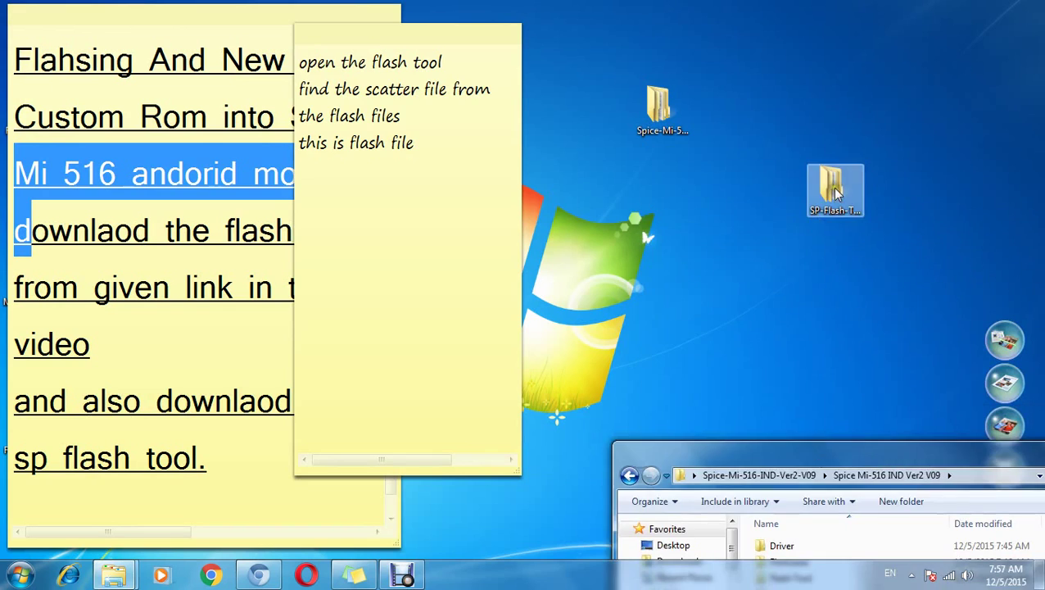
double_click(844, 206)
double_click(210, 105)
click(526, 100)
Add the line "this is flash tool and open flash tool" to the note.
click(481, 154)
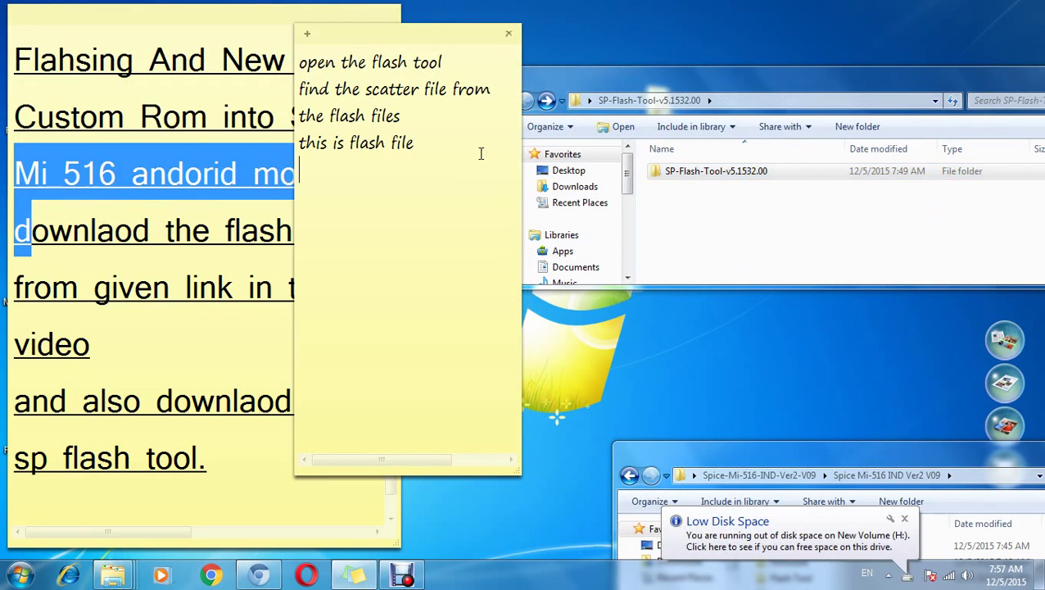
key(Return)
text(this is flash t)
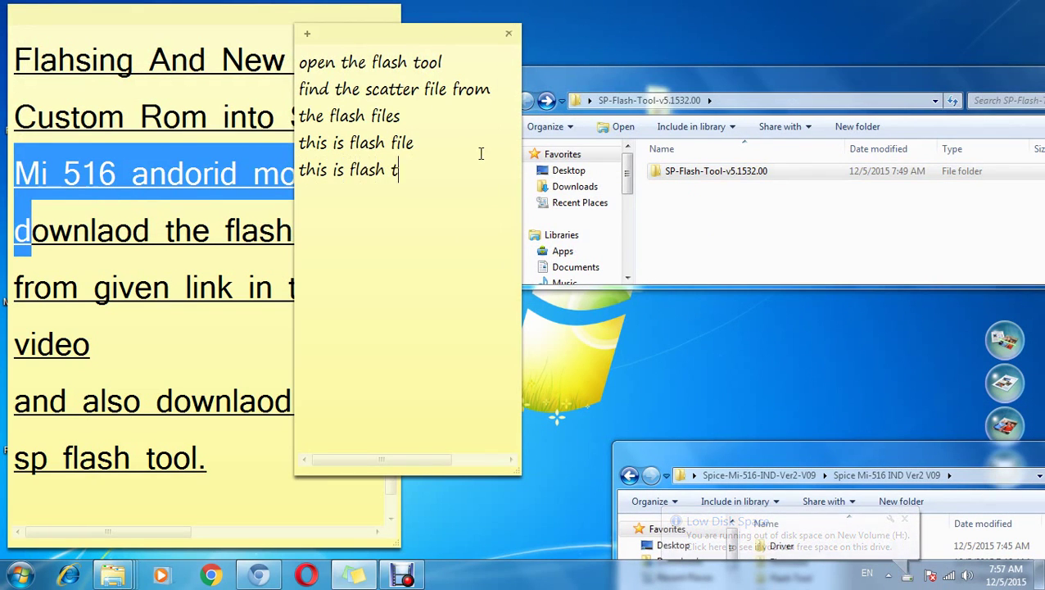
text(ool and open flash tool)
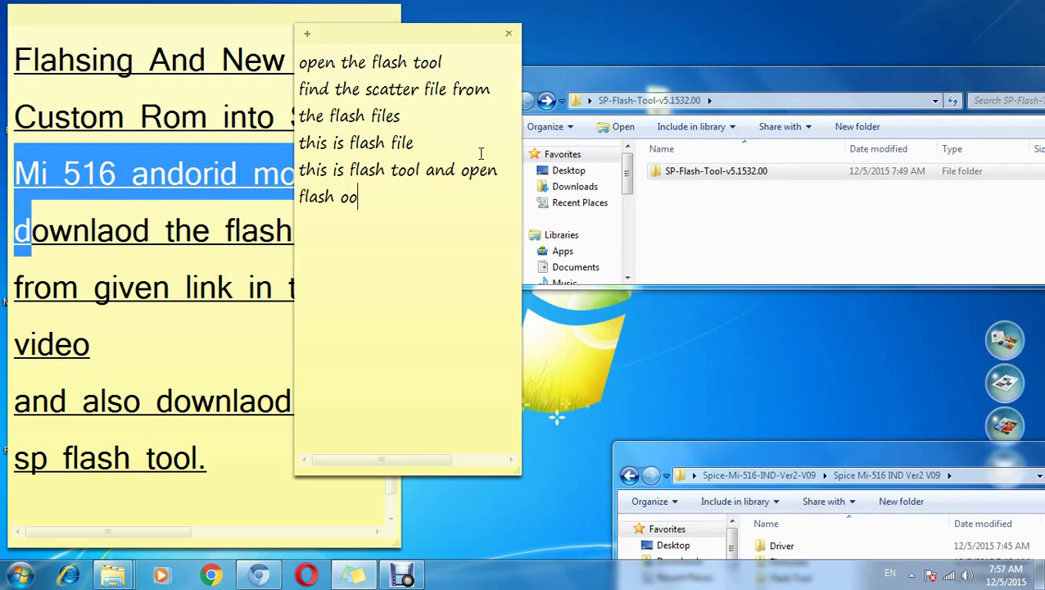
Open the inner SP-Flash-Tool-v5.1532.00 folder, enlarge its window and launch the flash tool application.
double_click(753, 170)
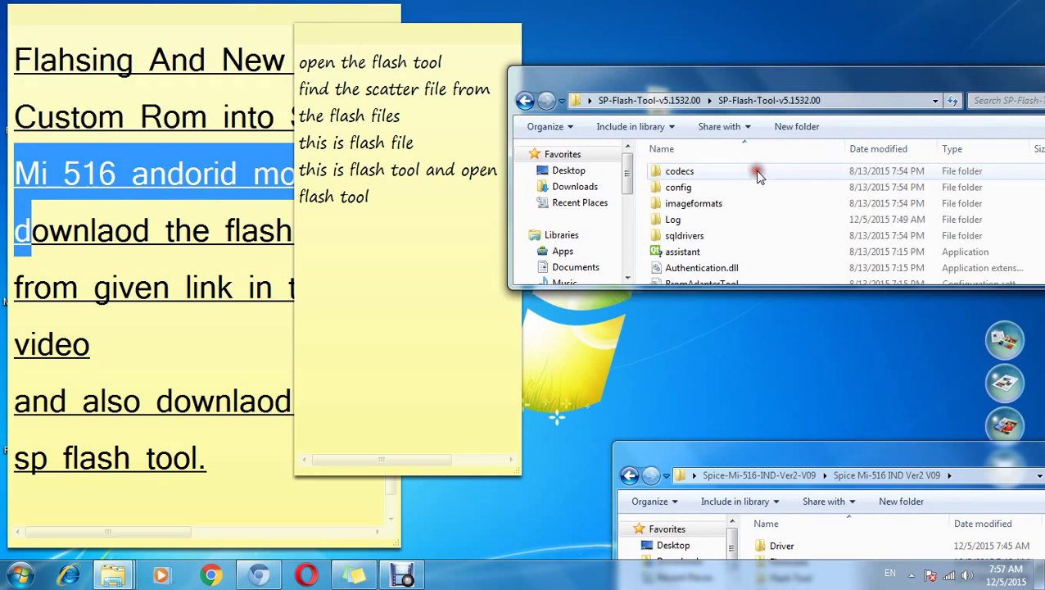
drag(731, 69, 734, 29)
drag(718, 285, 718, 463)
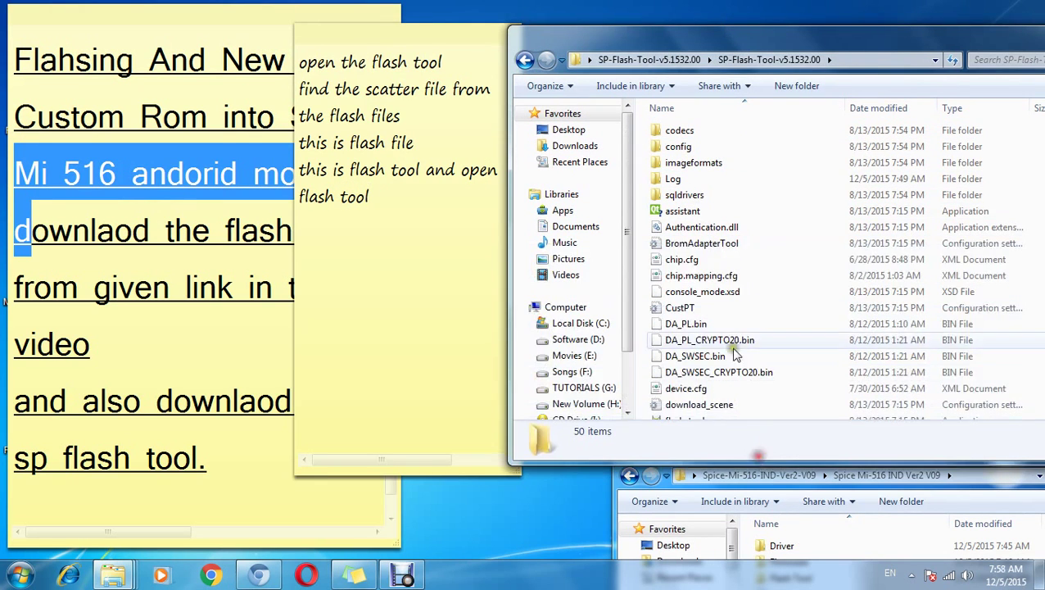
scroll(704, 327, down, 2)
click(701, 331)
double_click(700, 330)
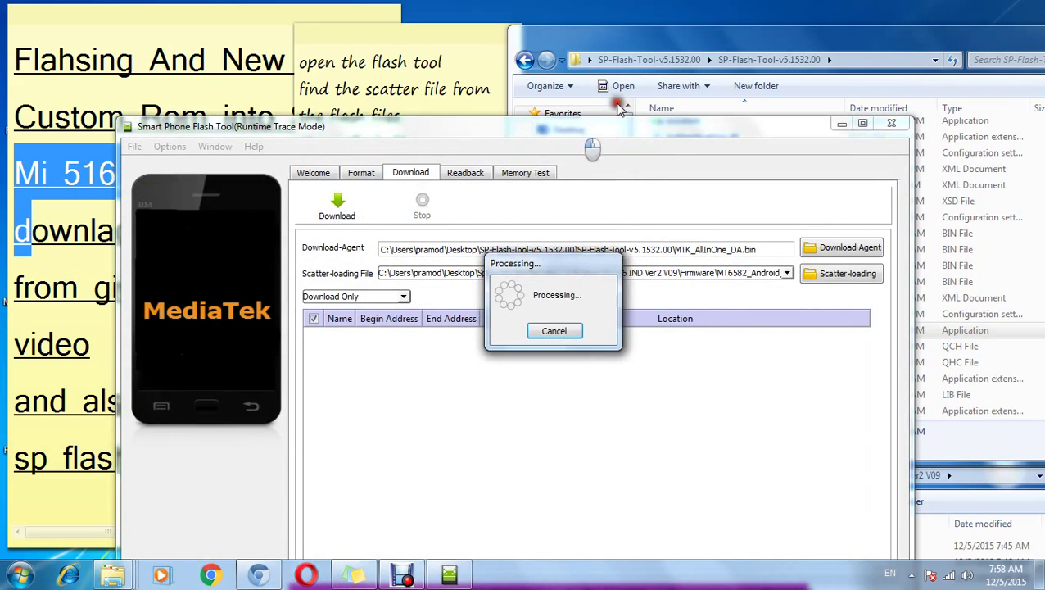
Open the scatter-loading file chooser in Smart Phone Flash Tool and browse to the Desktop.
mouse_move(663, 128)
mouse_down()
mouse_move(688, 116)
mouse_move(679, 128)
mouse_up()
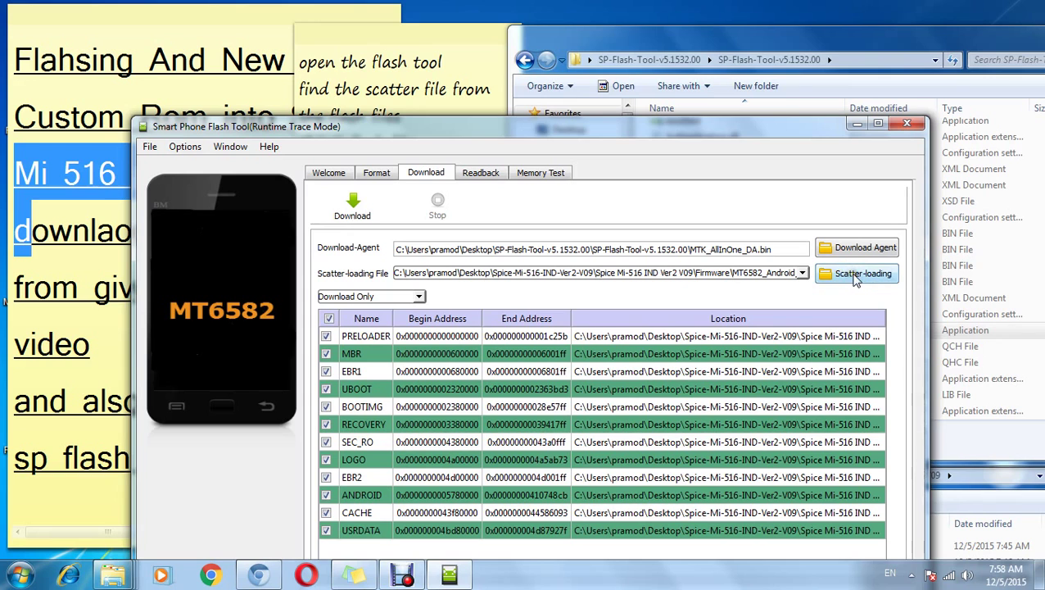
click(852, 279)
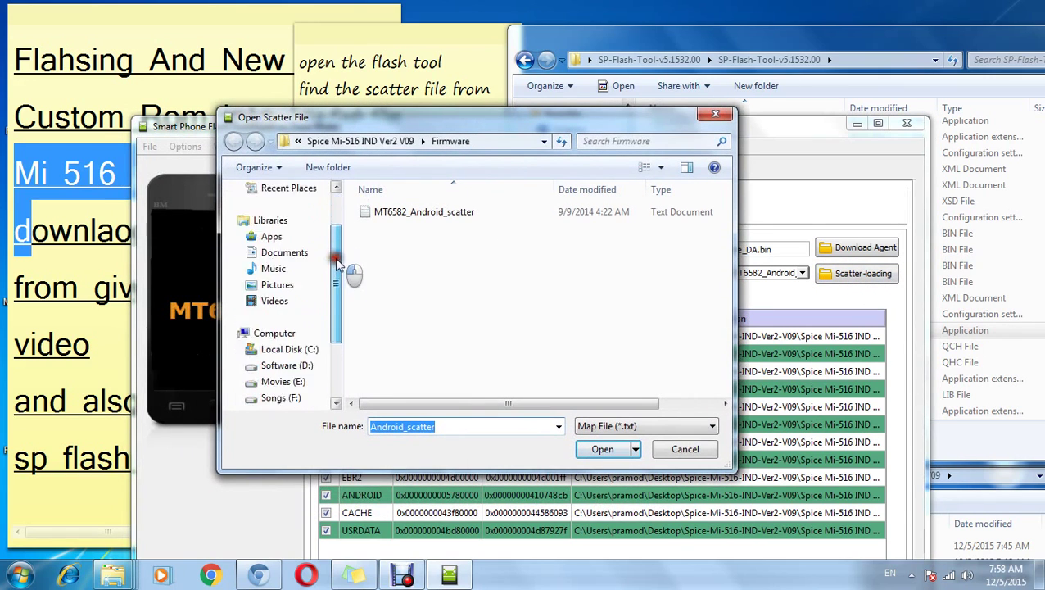
click(277, 212)
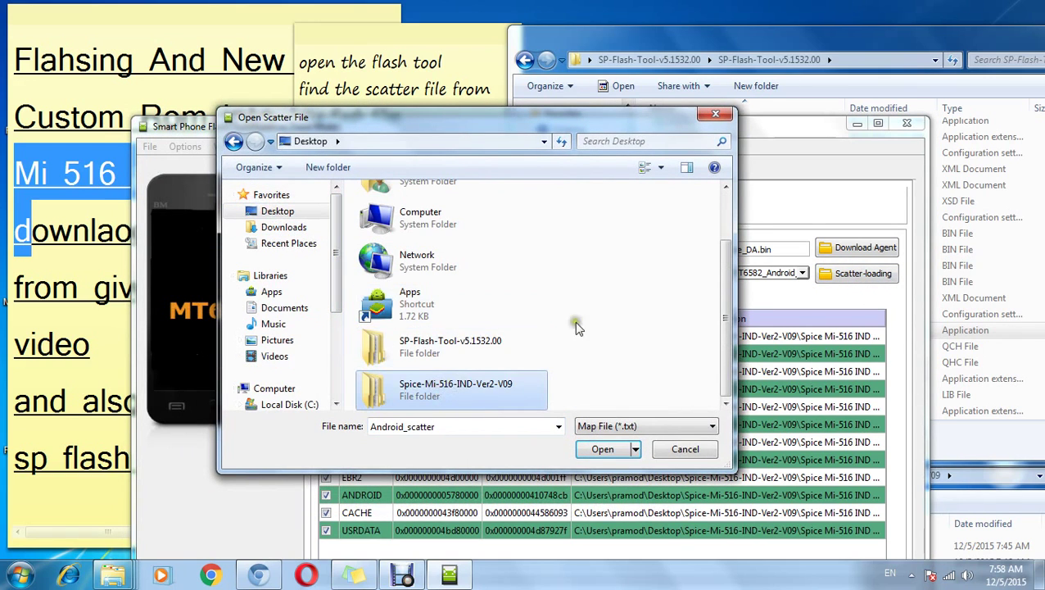
Move the instruction note aside and add "find the scatter .txt file and open it into flash soft" below its existing text.
drag(382, 34, 797, 79)
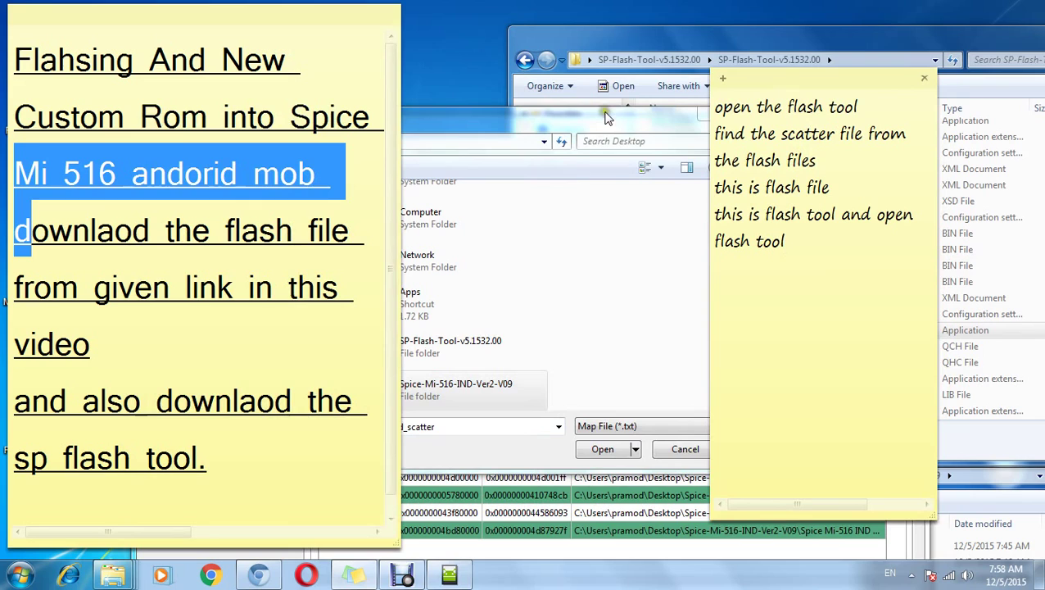
click(837, 253)
key(Return)
key(Return)
text(find the scatter )
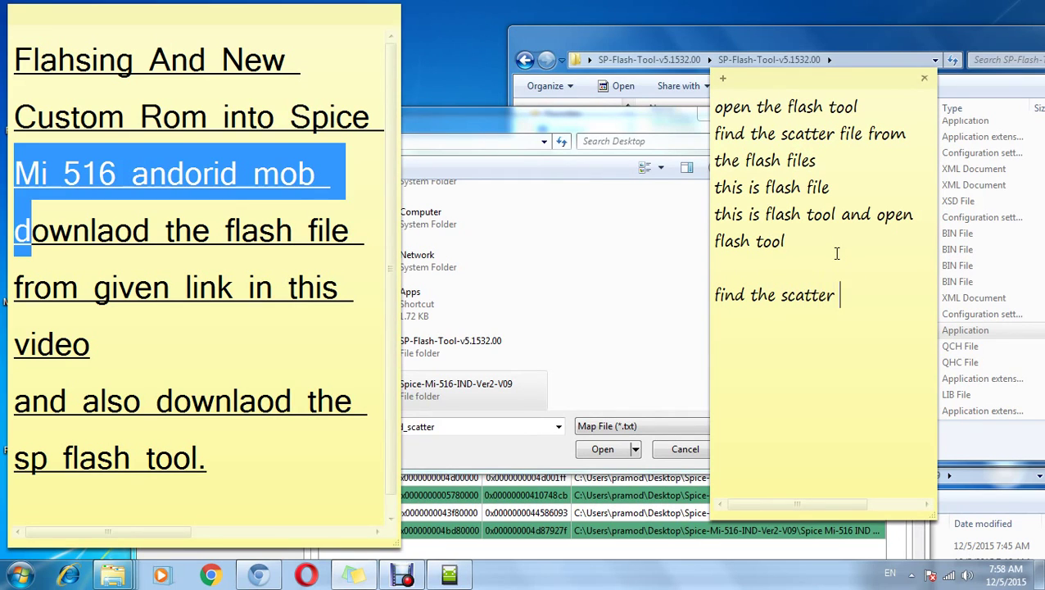
text(.txt file and)
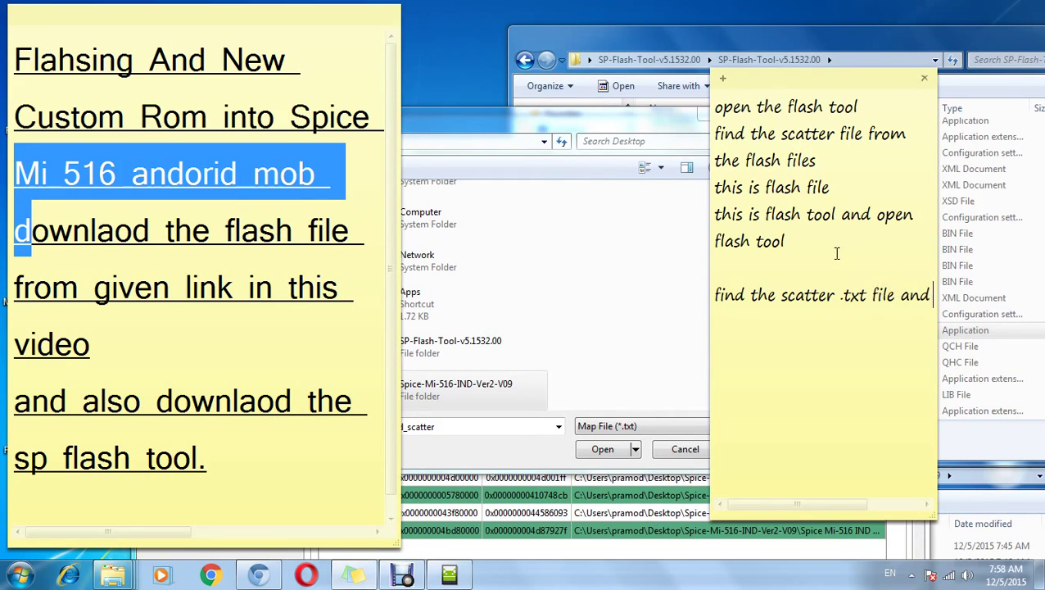
text( open it into flas)
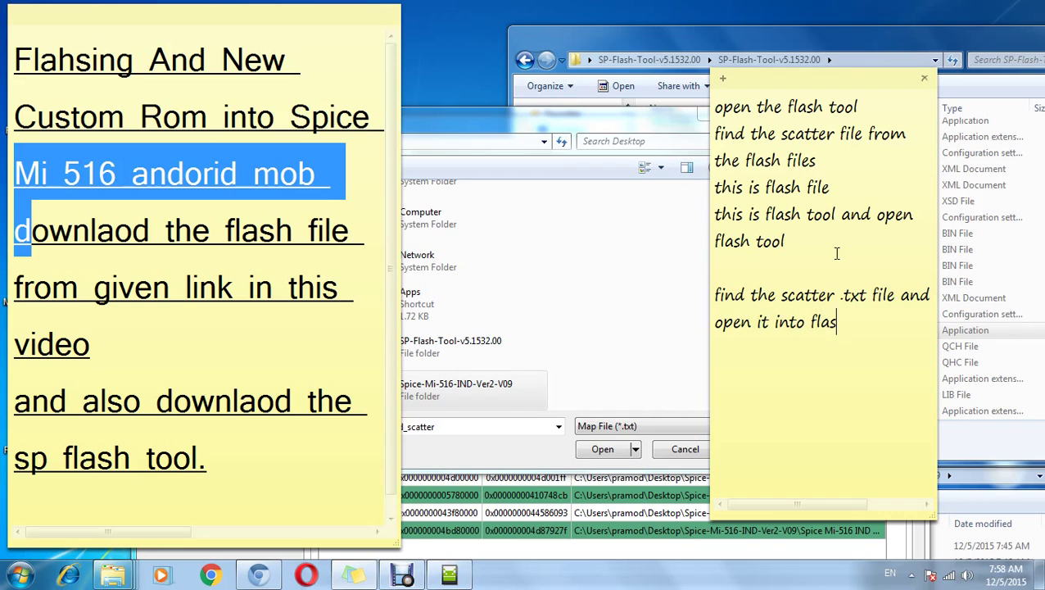
text(h soft)
Browse through Spice-Mi-516-IND-Ver2-V09 and Spice Mi-516 IND Ver2 V09 to the Firmware folder and load the MT6582 Android scatter file.
drag(573, 117, 589, 87)
double_click(409, 356)
double_click(409, 181)
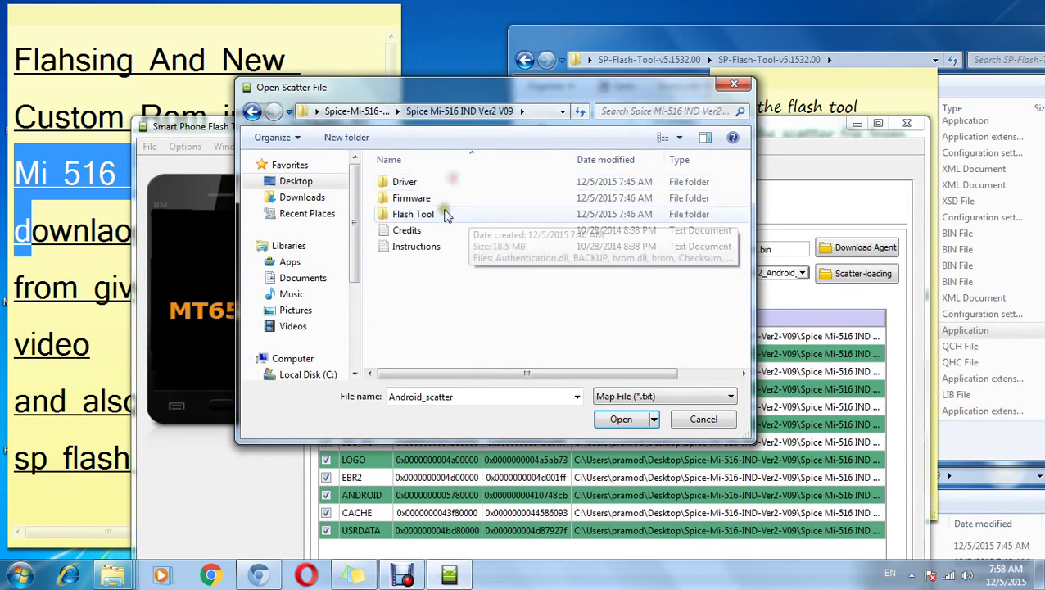
double_click(410, 197)
double_click(413, 181)
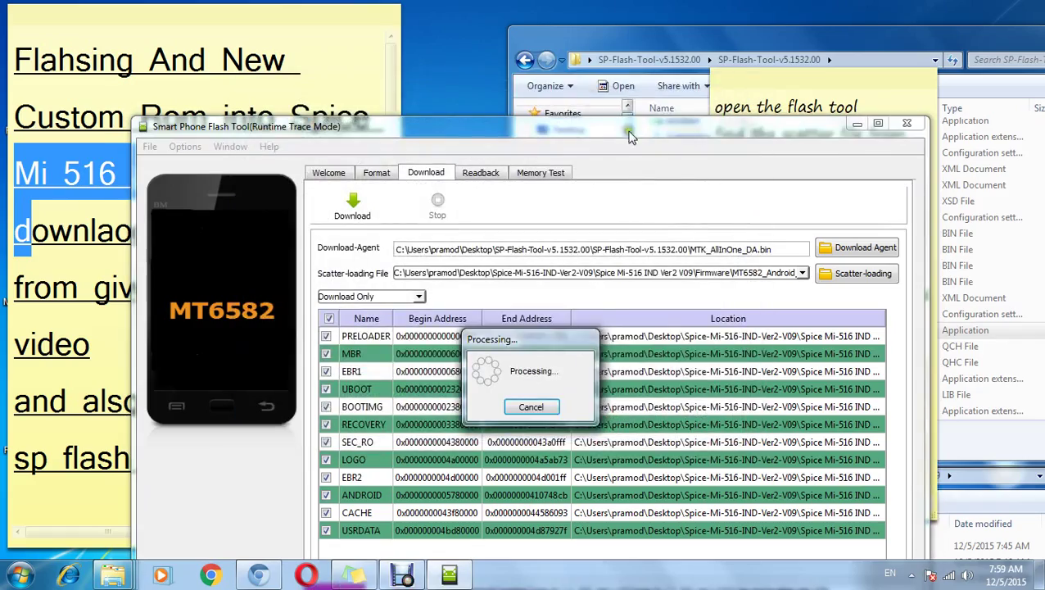
Move the flash tool window aside and replace the instruction note's text with "now turn on the downlaod mode of your mobile".
drag(629, 133, 462, 33)
click(849, 84)
drag(715, 37, 692, 37)
click(790, 48)
key(ctrl+a)
text(now)
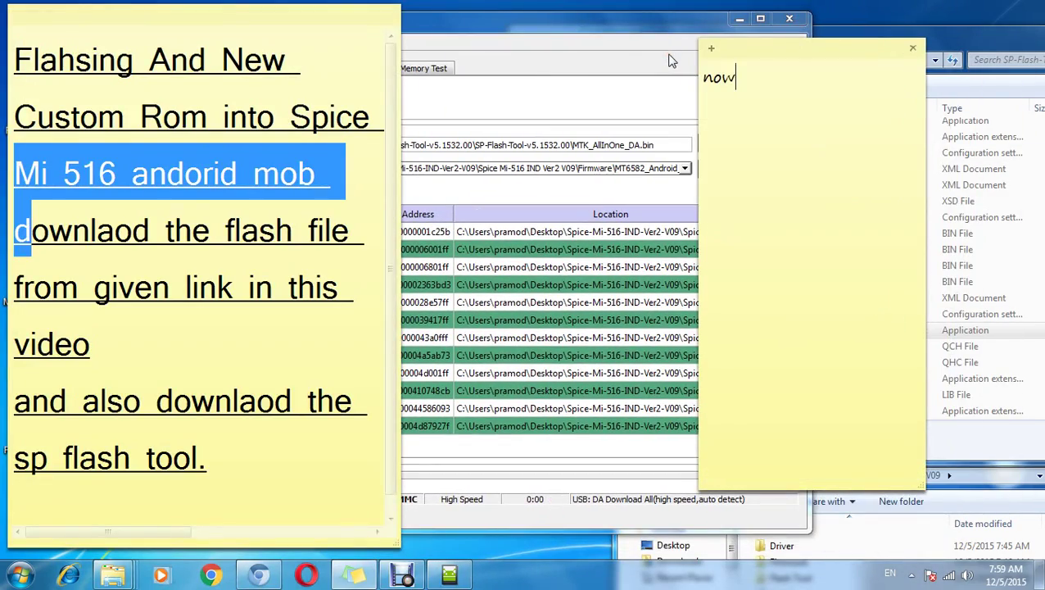
text( turn on the)
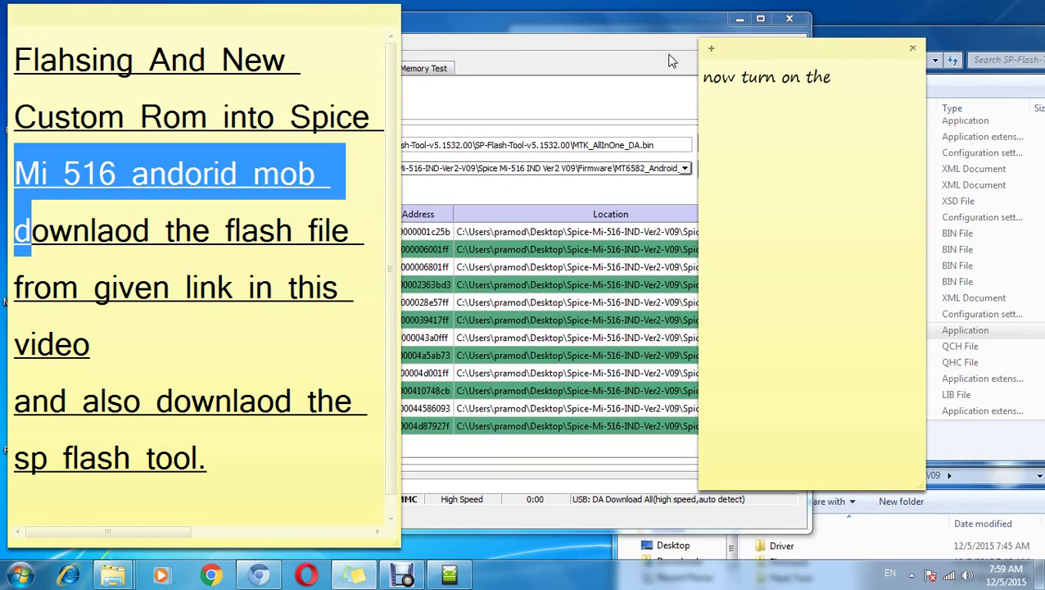
text( downlaod mode form)
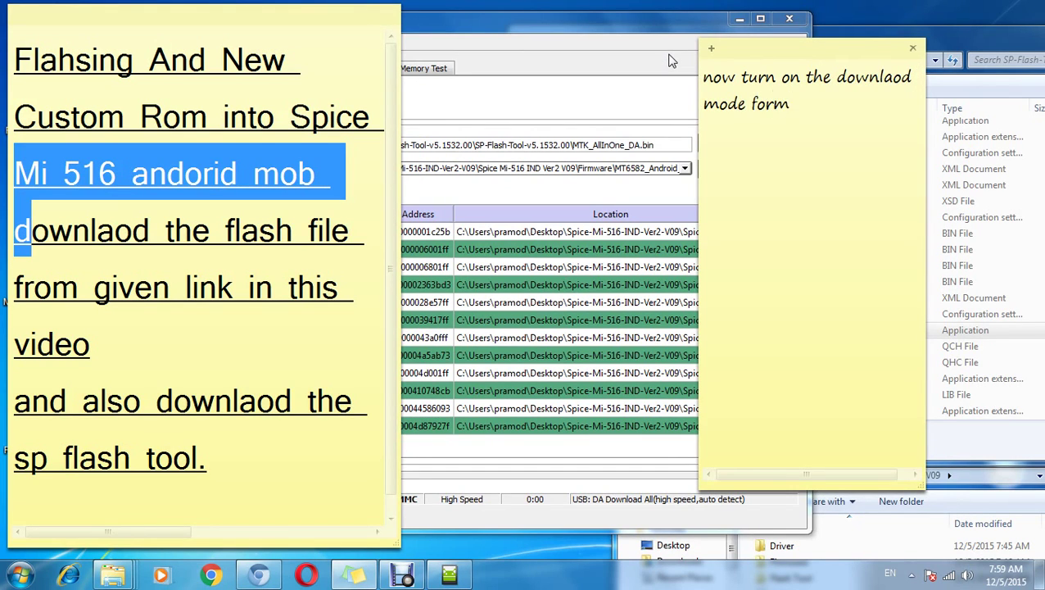
key(BackSpace)
key(BackSpace)
key(BackSpace)
key(BackSpace)
text(of your mobile)
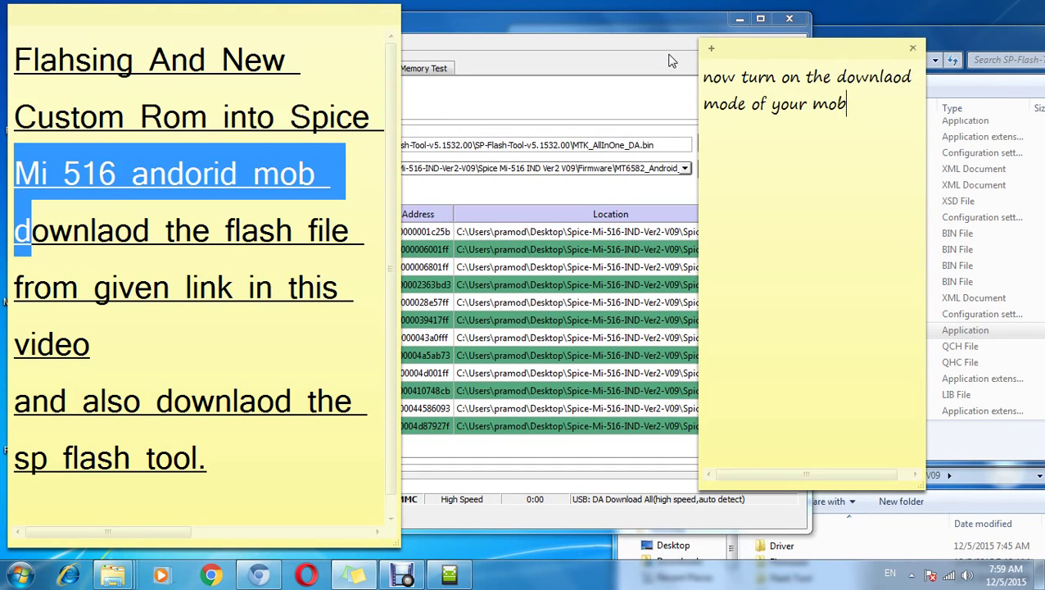
Add the lines "1 swiftch of the phone" and "2 click the volume + key up key" to the instruction note.
key(Return)
text(1 swiftch of the phone)
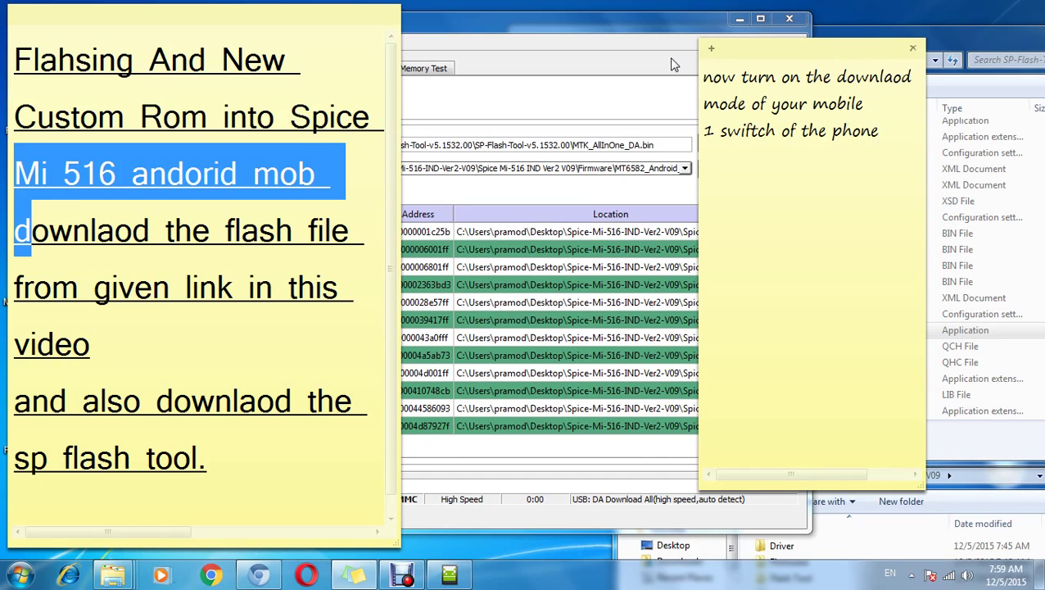
key(Return)
text(2 cku)
key(BackSpace)
key(BackSpace)
text(is)
key(BackSpace)
key(BackSpace)
text(lick the)
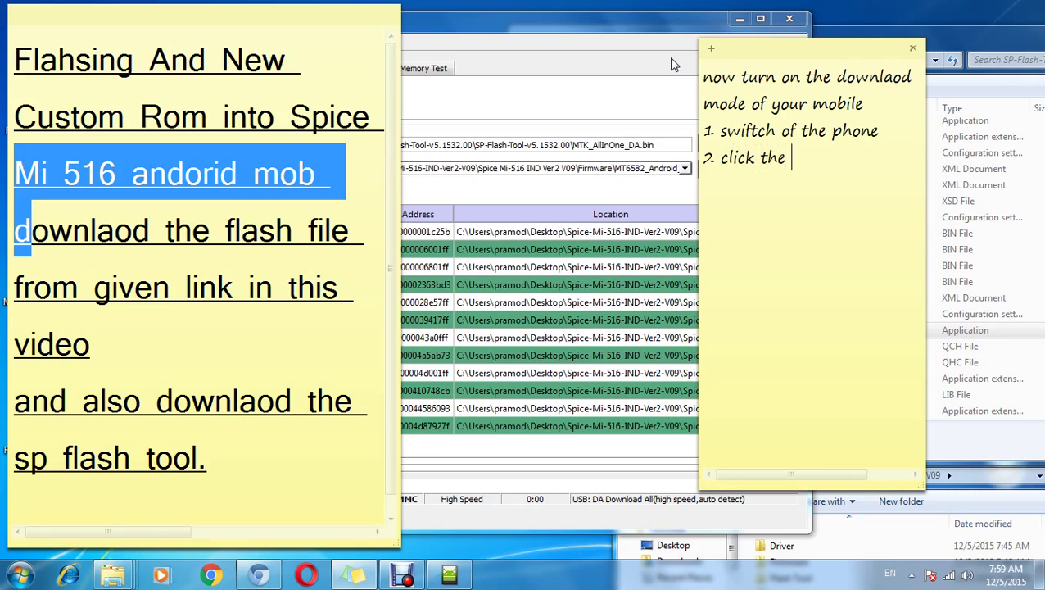
text( volume + key up key)
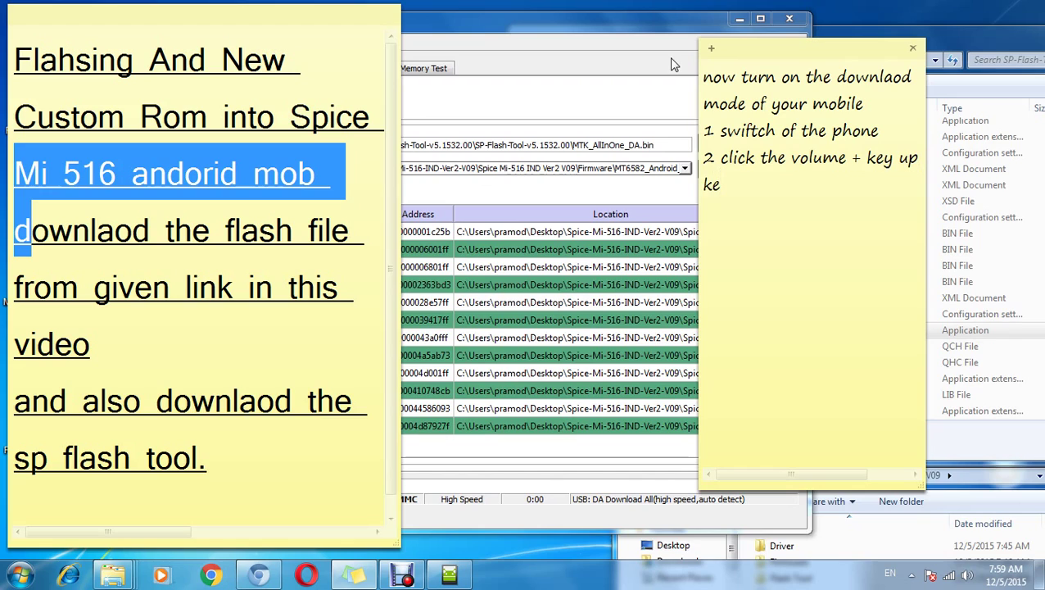
Add the line "and power key at a same time" to the instruction note.
key(Return)
text(and power ke)
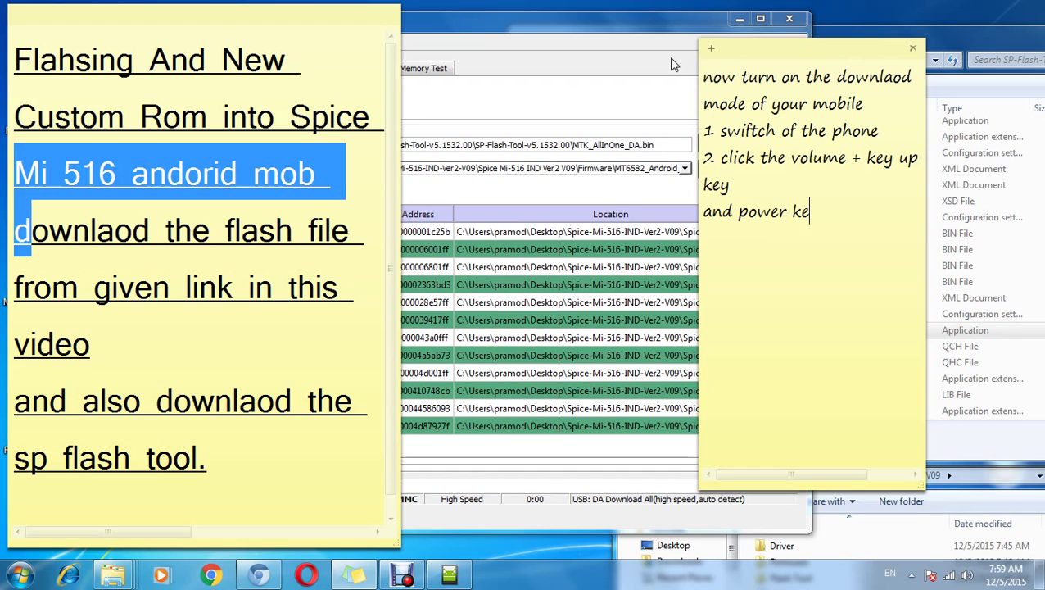
text(y at a tie)
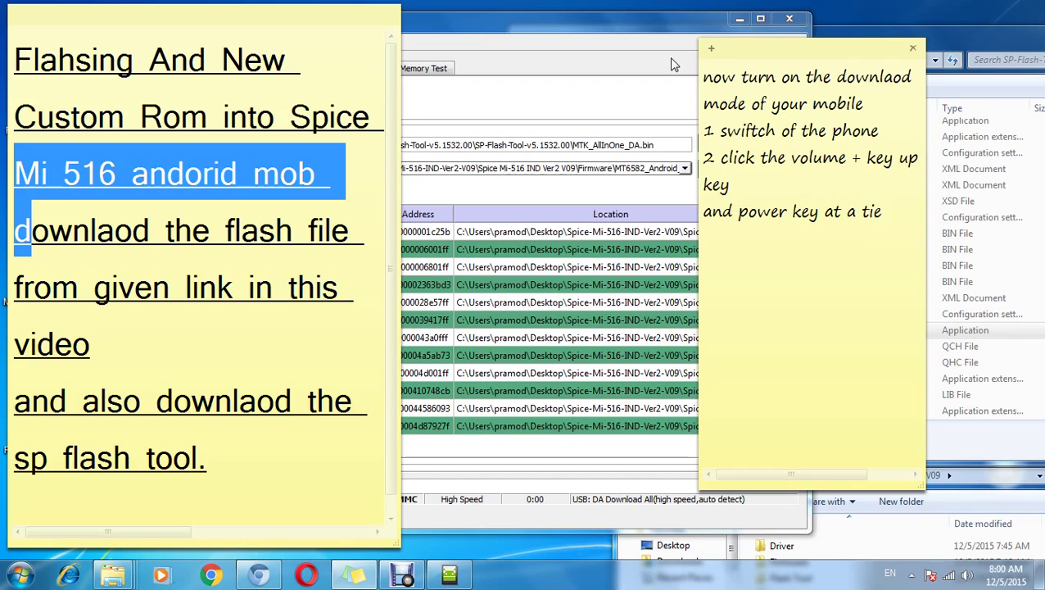
key(BackSpace)
key(BackSpace)
text(me)
key(Return)
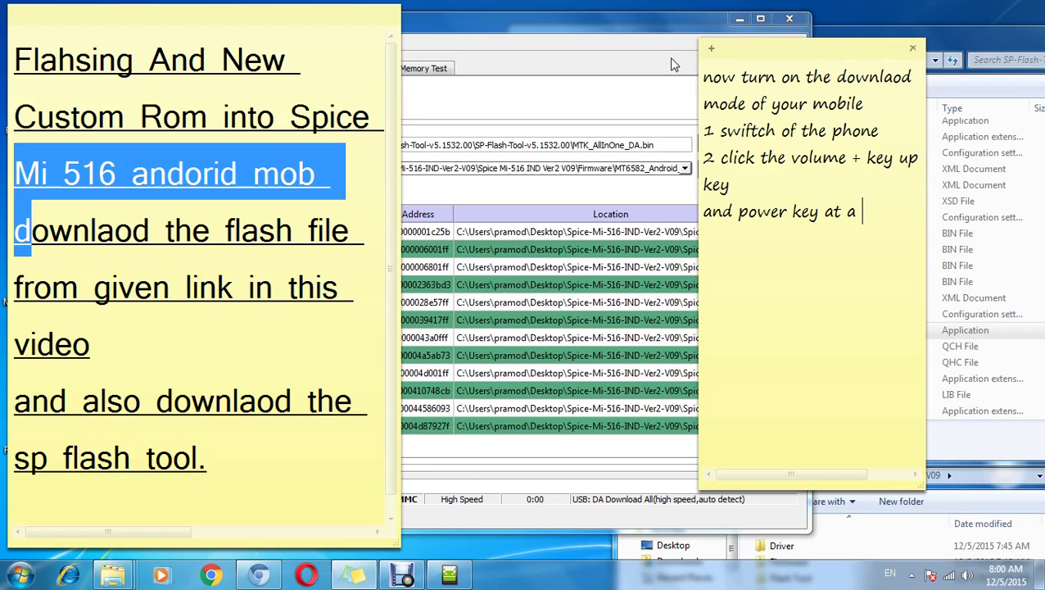
text(same time)
key(Return)
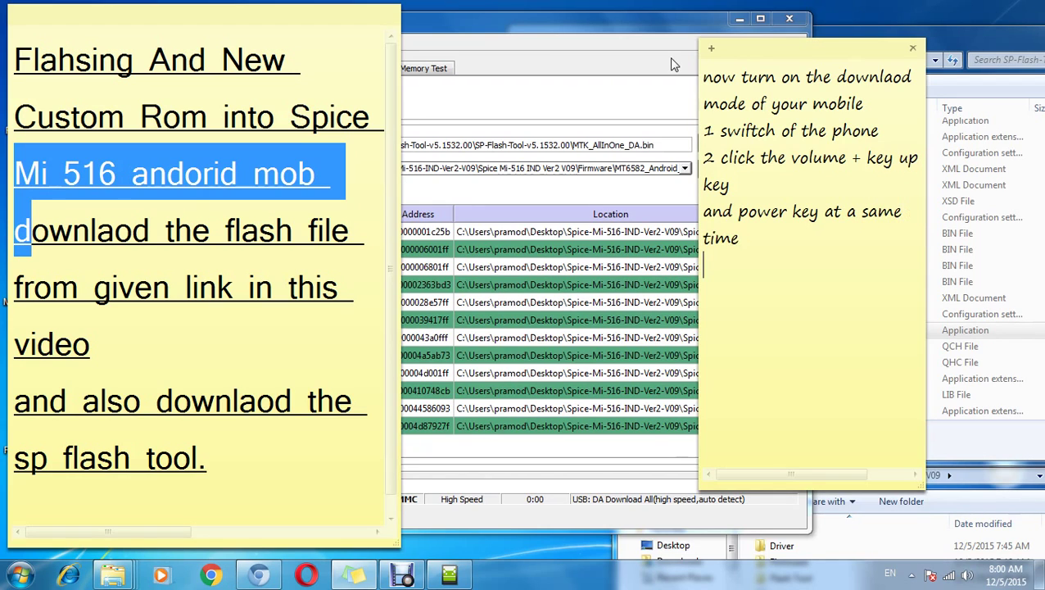
Finish the download mode instructions in the note with "and download mode is opened".
text(and downl;aod)
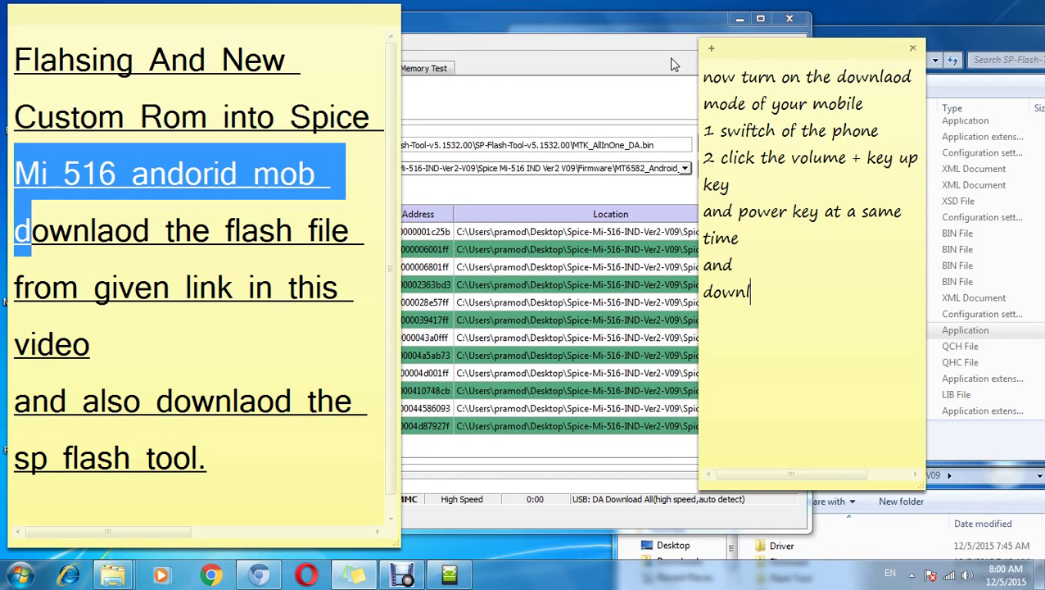
text(oad mode is ope)
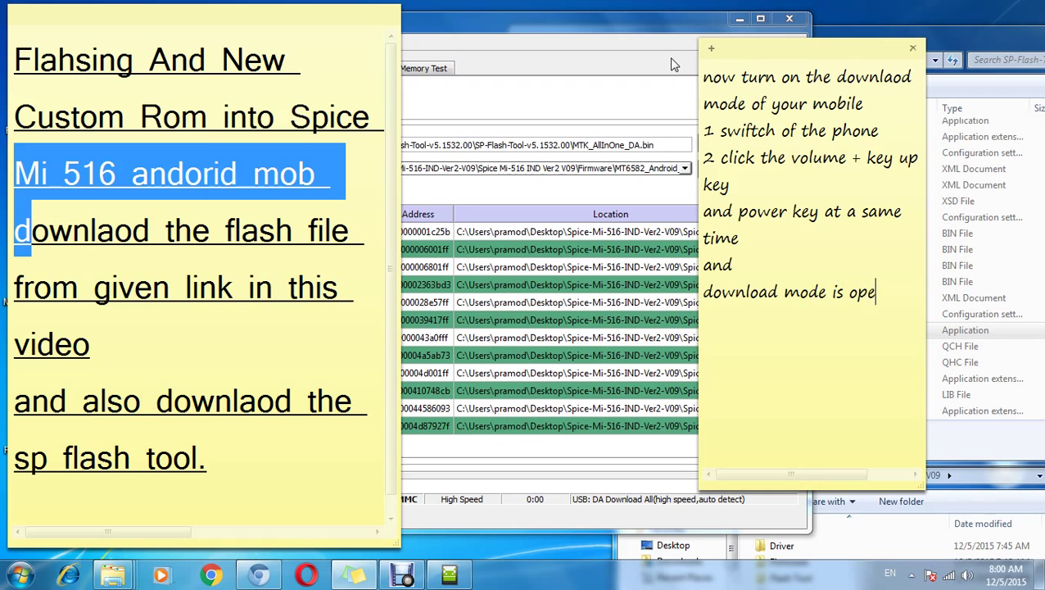
text(ned)
click(401, 574)
click(449, 577)
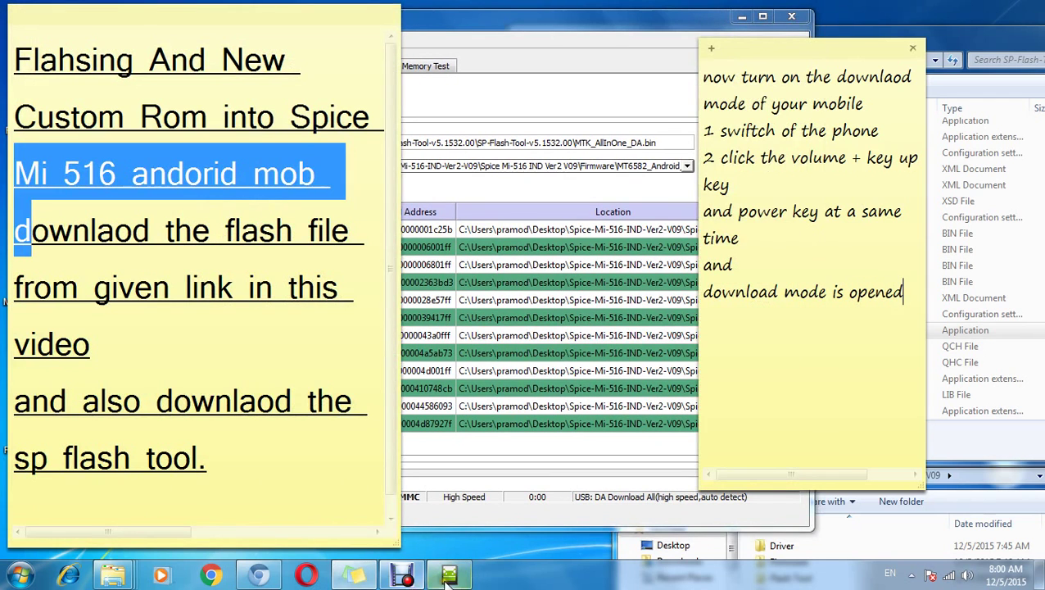
click(449, 578)
Below a blank line, add "now i turn on the mode downlaod mode in my phone" and "next stage is" to the note.
click(910, 306)
key(Return)
key(Return)
text(now )
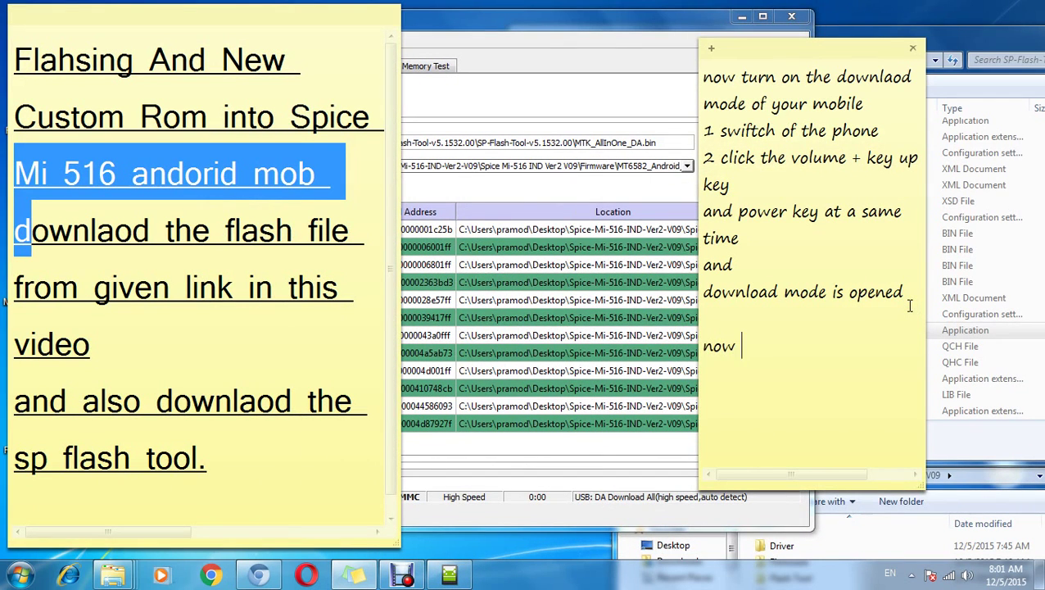
text(i turn on th)
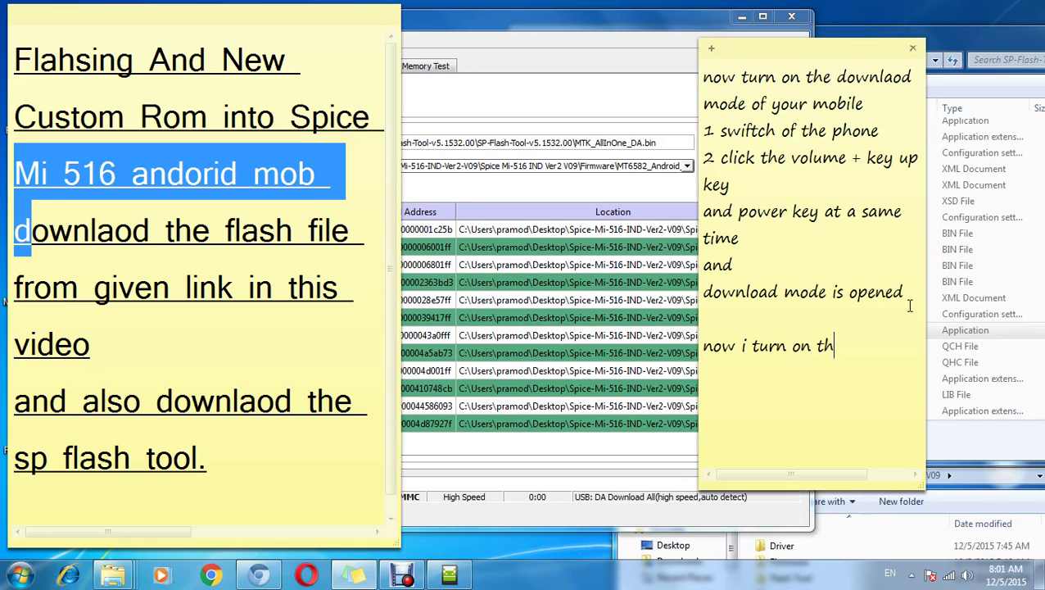
text(e mode)
key(Return)
text(downlaod )
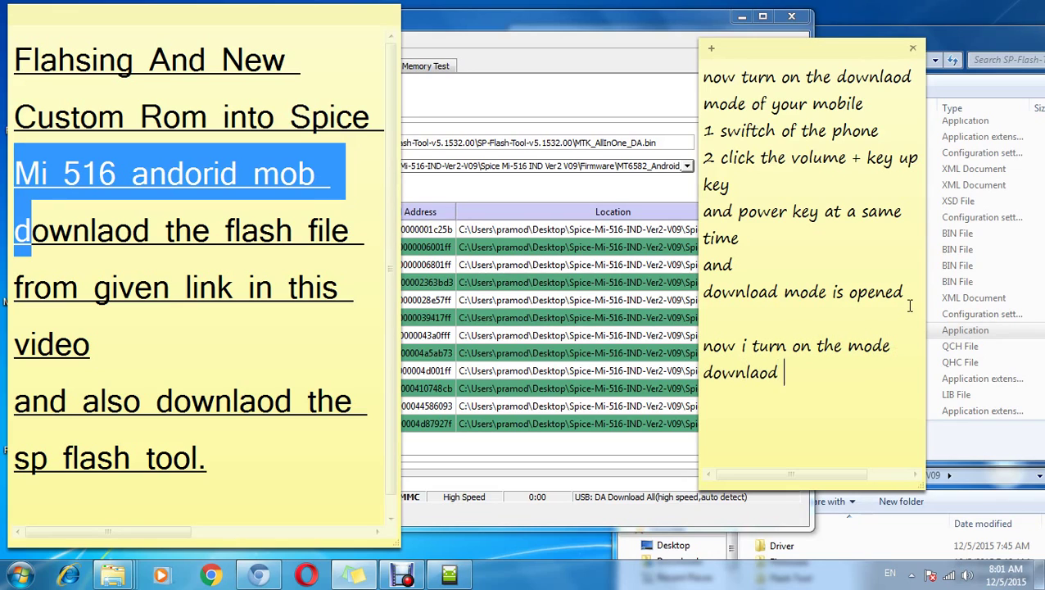
text(mode in my ph)
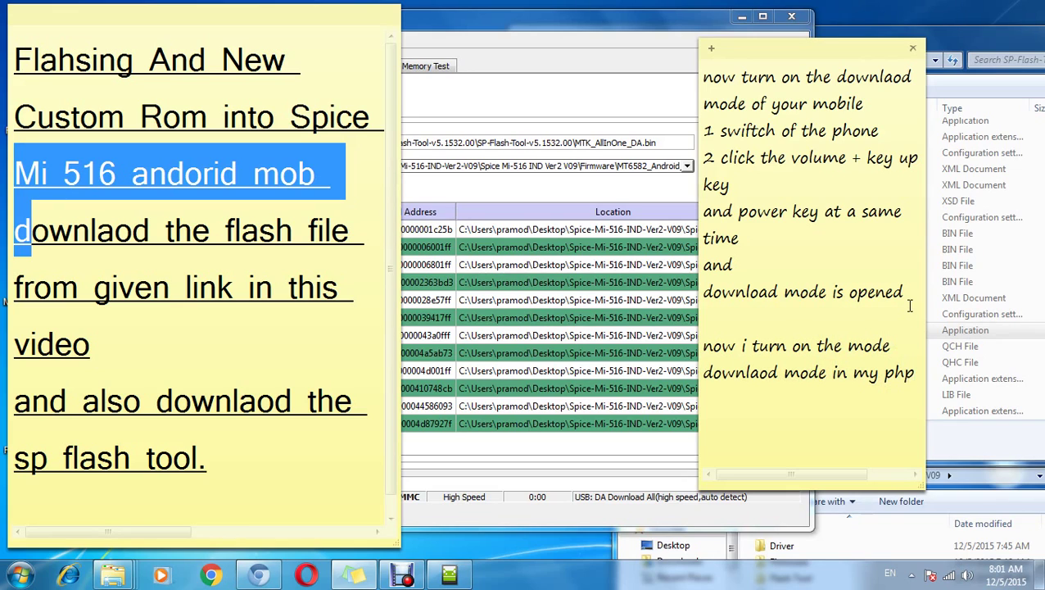
text(one)
key(Return)
text(next stage is)
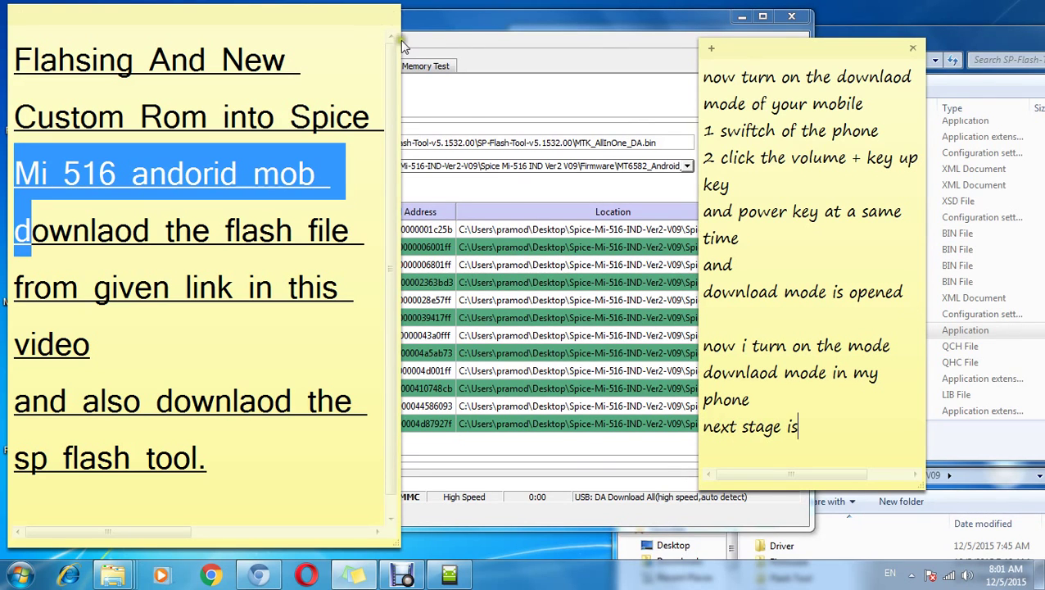
Rearrange the flash tool window and instruction note, and replace the note's text with "click the downlaod buttion".
drag(445, 24, 527, 18)
drag(653, 4, 296, 108)
drag(313, 483, 170, 153)
key(Delete)
text(click)
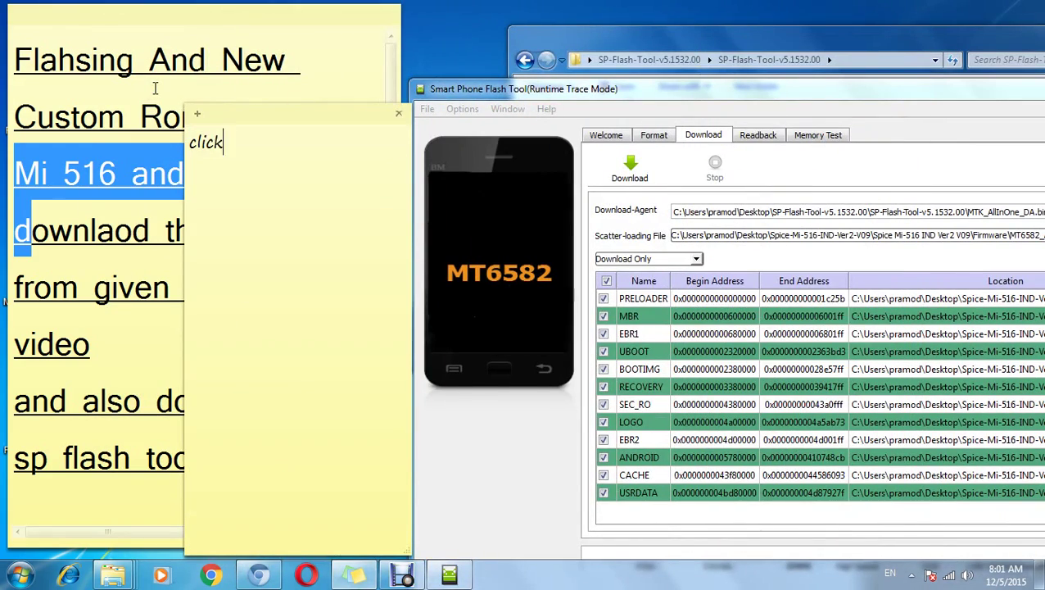
text( the downlaod buttio)
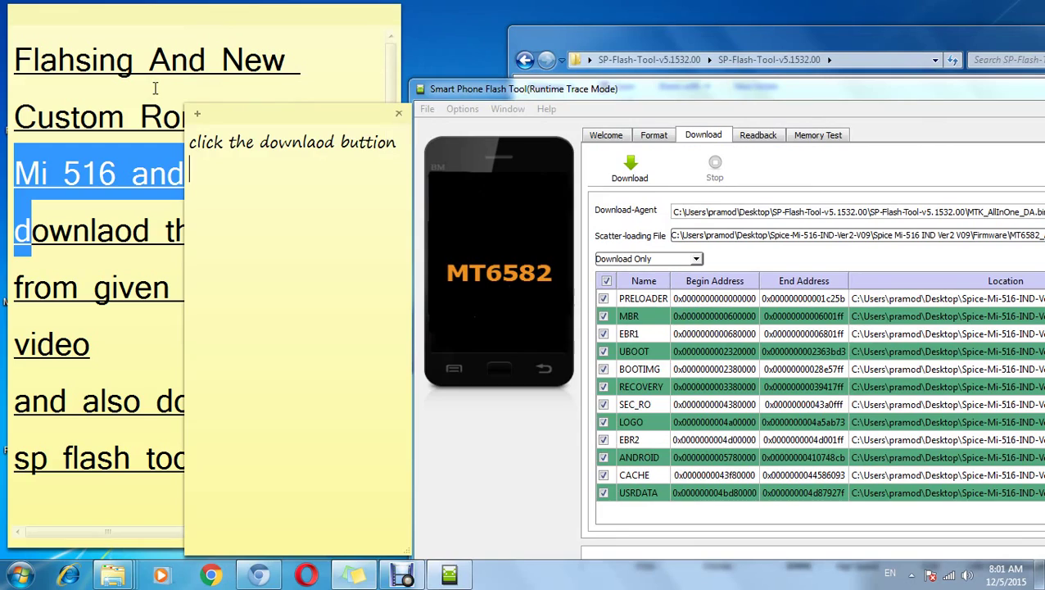
text(n)
Reposition the flash tool window beside the note and start the firmware download.
drag(500, 93, 316, 38)
click(447, 110)
click(194, 114)
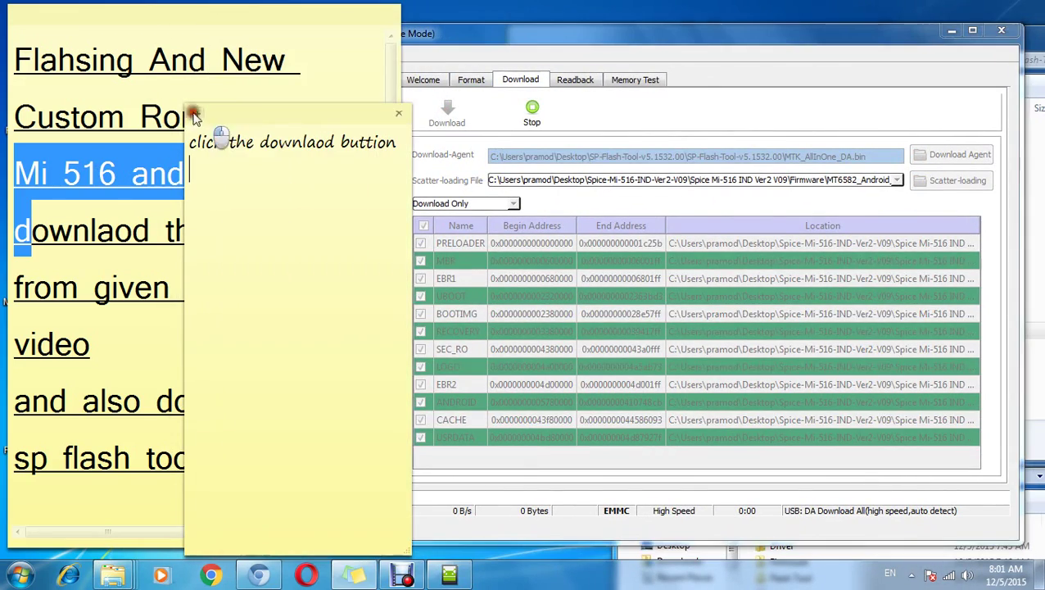
Shrink the title note's text and width, and place the instruction note below its text, clear of the flash tool window.
drag(262, 112, 106, 66)
click(341, 17)
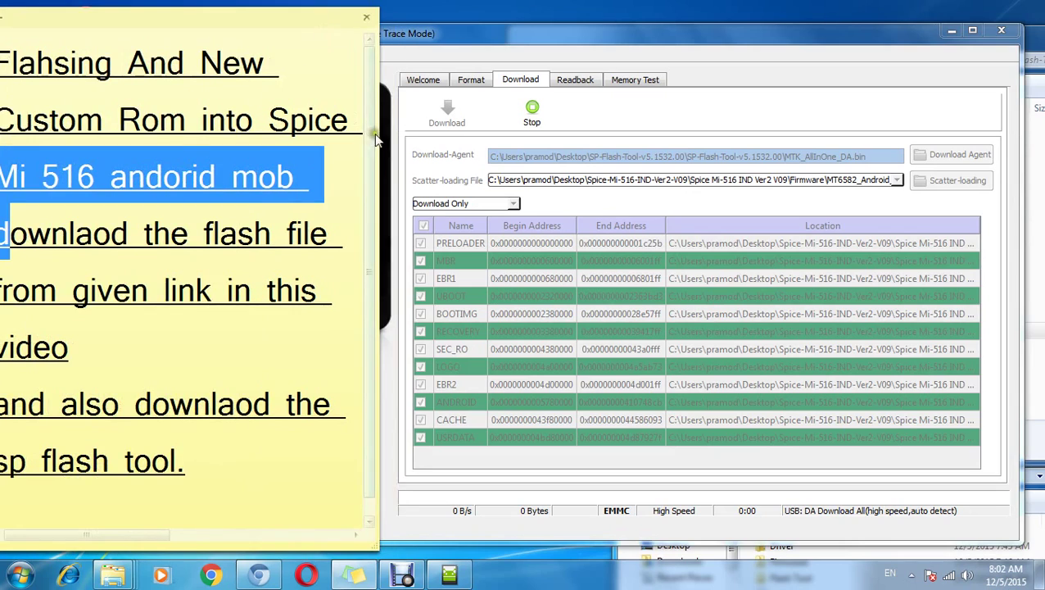
drag(510, 33, 530, 18)
click(186, 21)
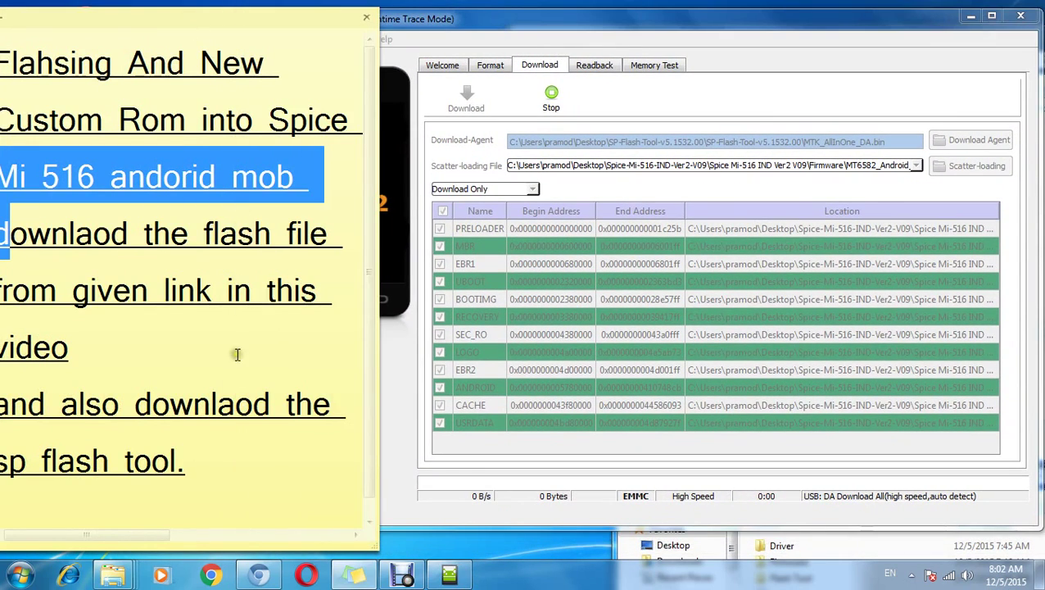
ctrl+scroll(237, 354, down, 5)
drag(376, 399, 236, 392)
click(239, 375)
drag(133, 170, 132, 201)
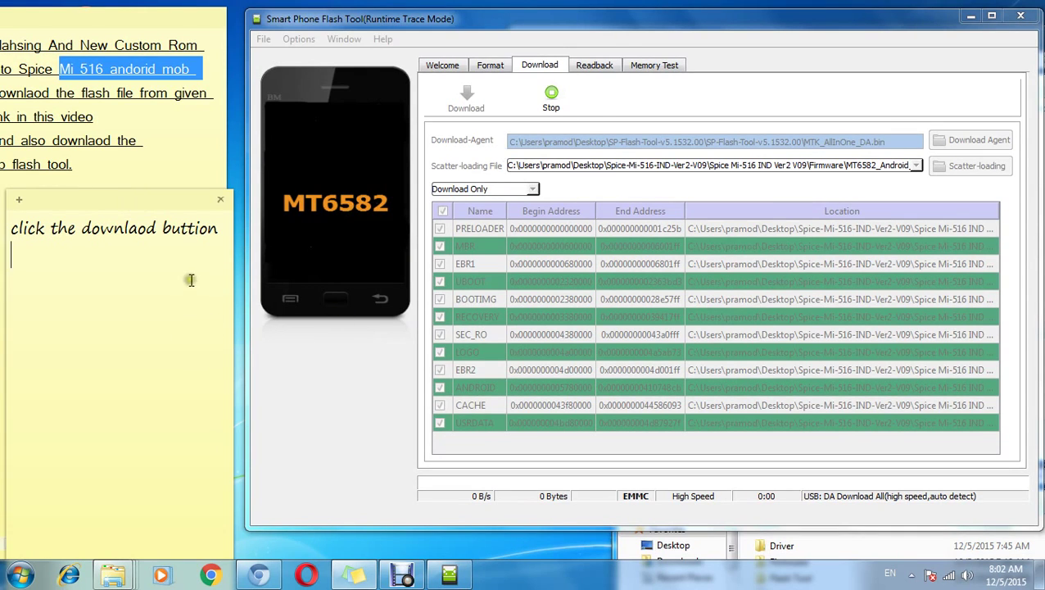
Add "it take some time" and a line of dots to the instruction note, and dismiss the Low Disk Space notification.
drag(92, 199, 103, 198)
text(it take some time)
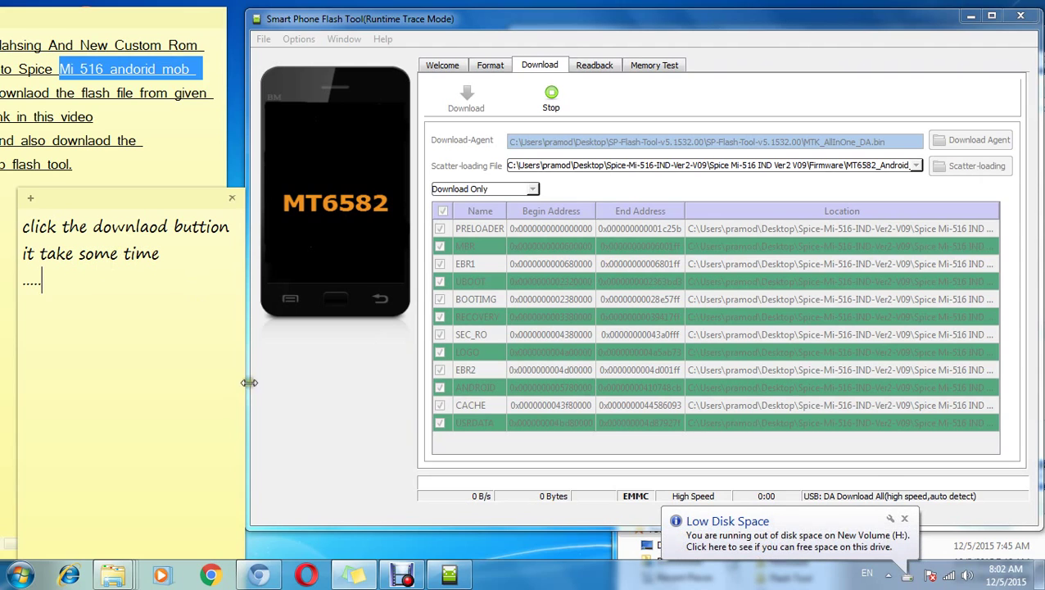
click(908, 525)
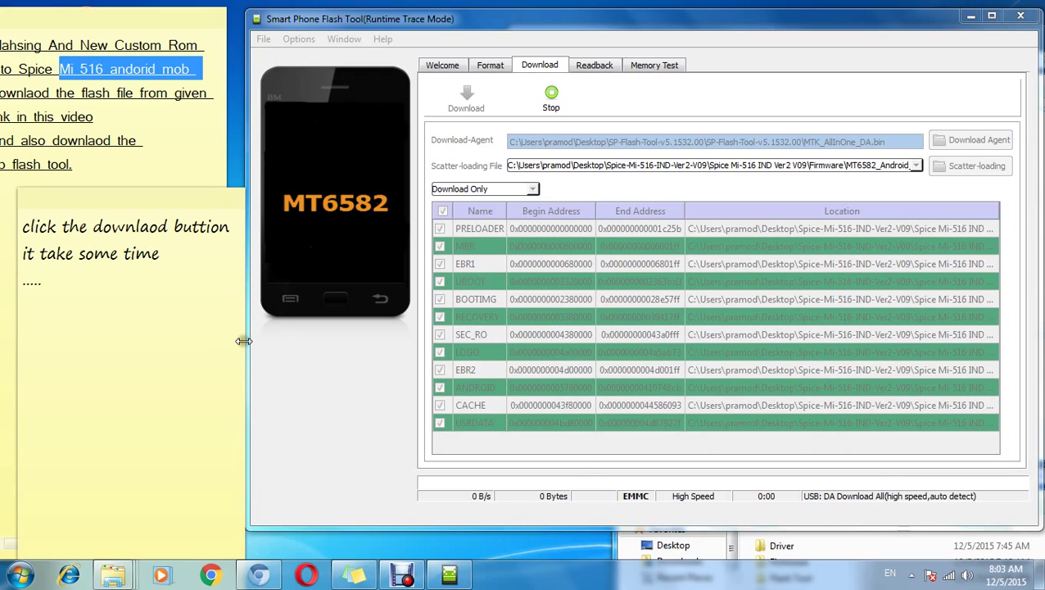
Add the lines "phone is shut down automatically", "logo will appear" and "make shure u select the format all + download" to the note.
click(192, 322)
text(phone is s)
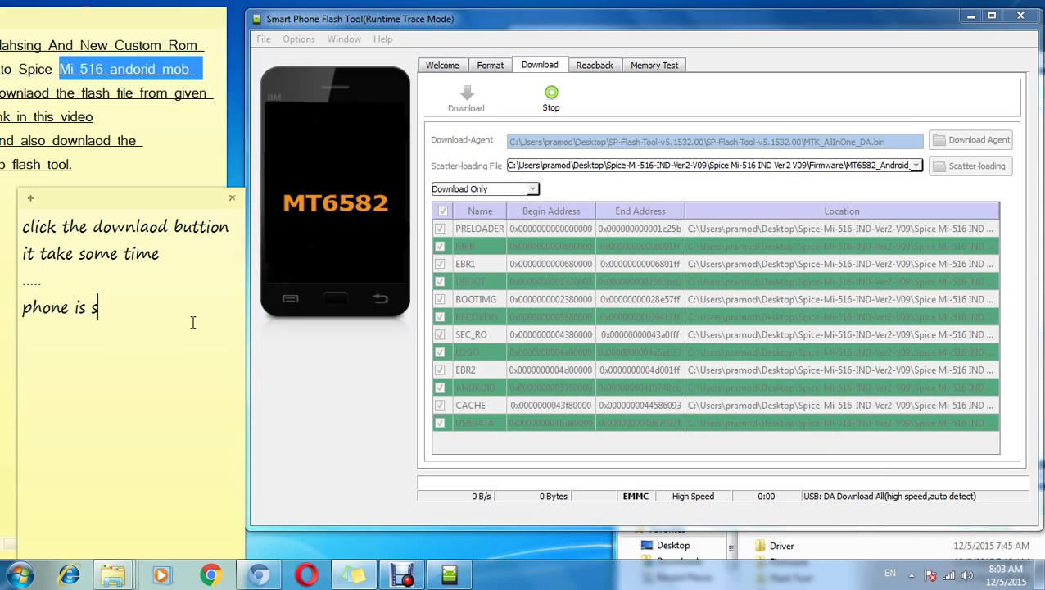
text(hut down automa)
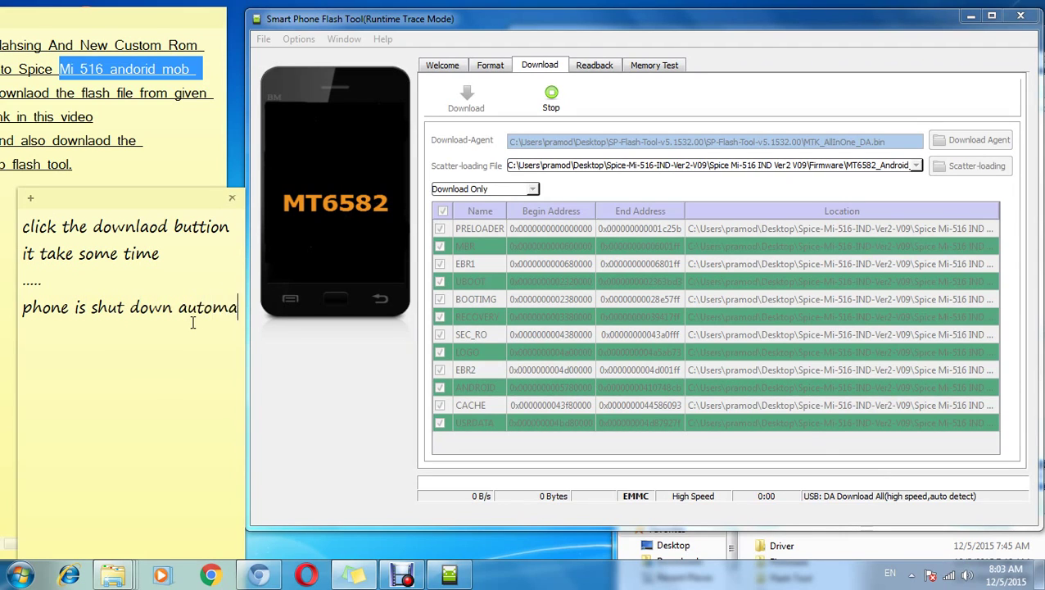
text(tically)
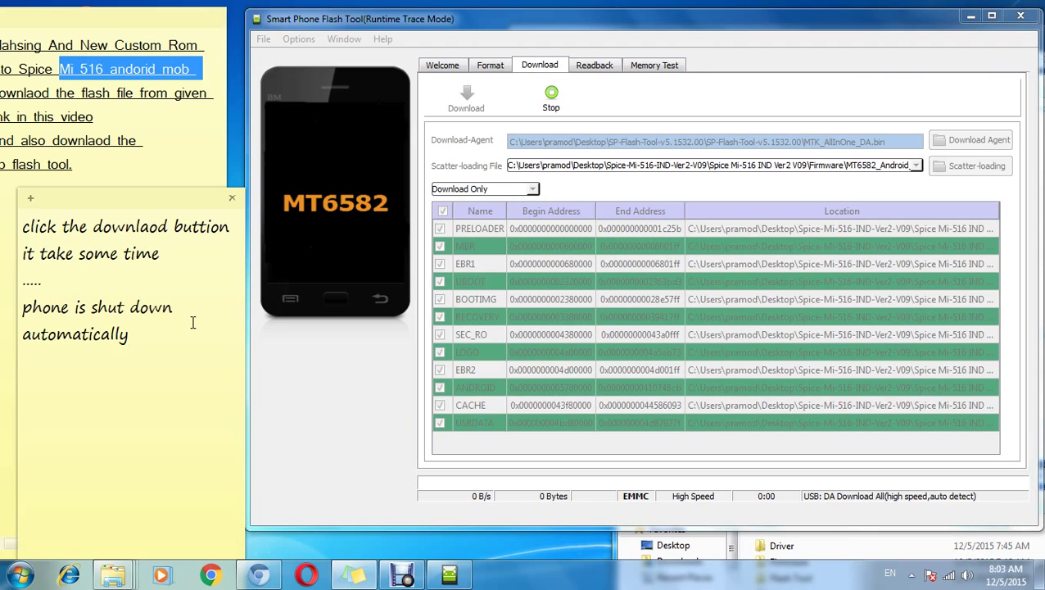
text(logo will appear)
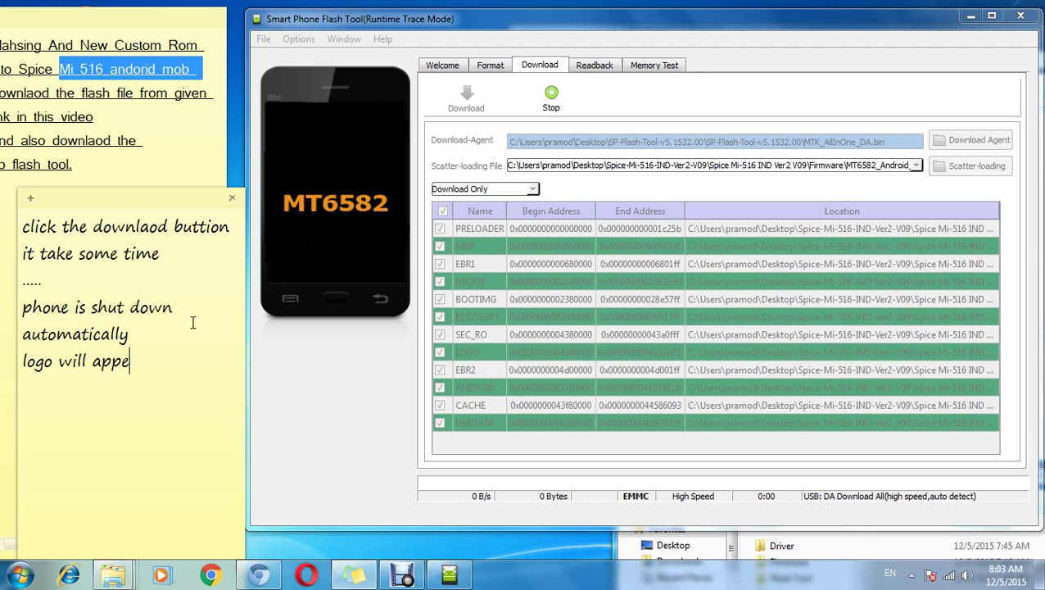
key(Return)
click(434, 500)
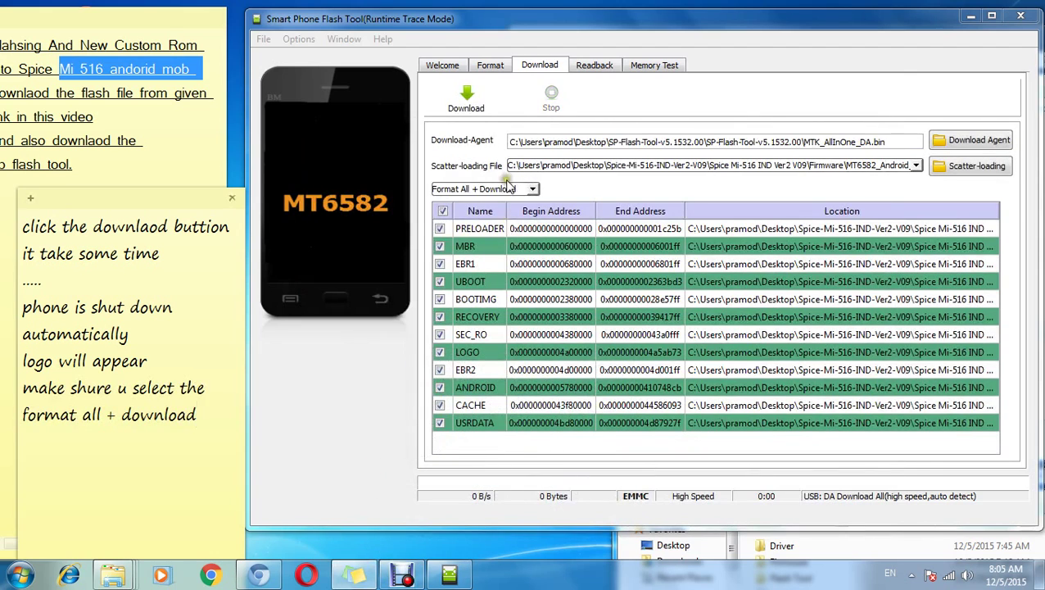
Choose the Format All + Download mode in the flash tool and start the download.
click(492, 188)
click(475, 203)
click(467, 98)
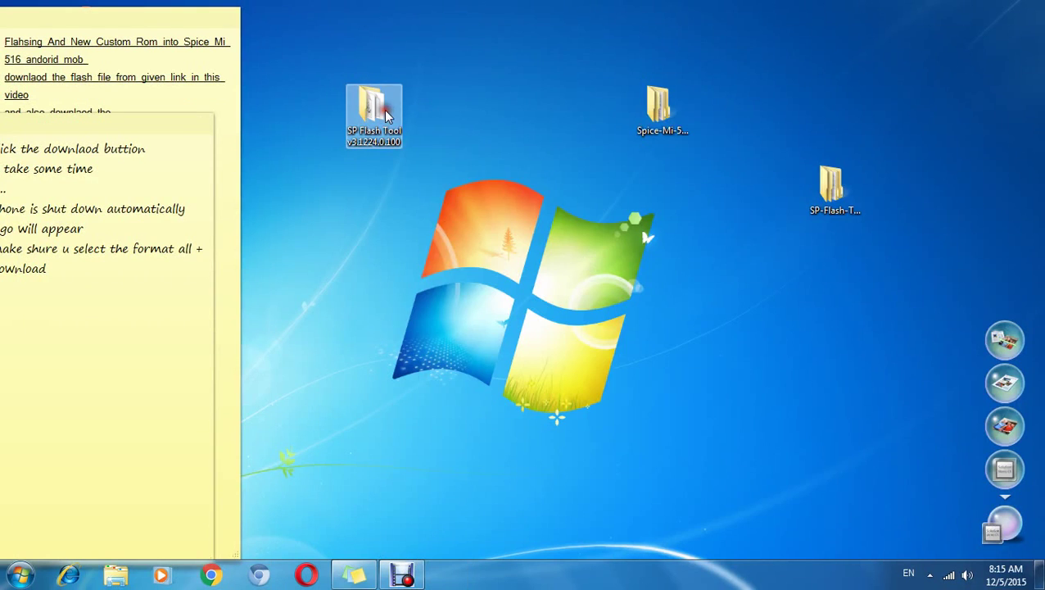
Launch the flash tool from the SP-Flash-Tool-v5.1532.00 folder on the desktop and move its window higher on the screen.
double_click(388, 115)
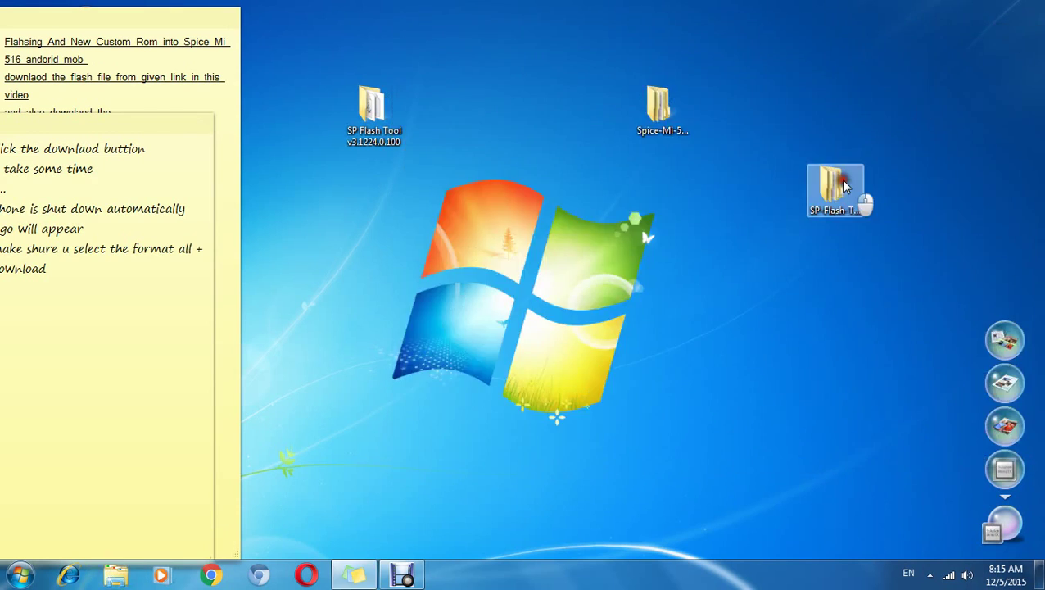
double_click(834, 185)
scroll(644, 159, down, 4)
double_click(580, 233)
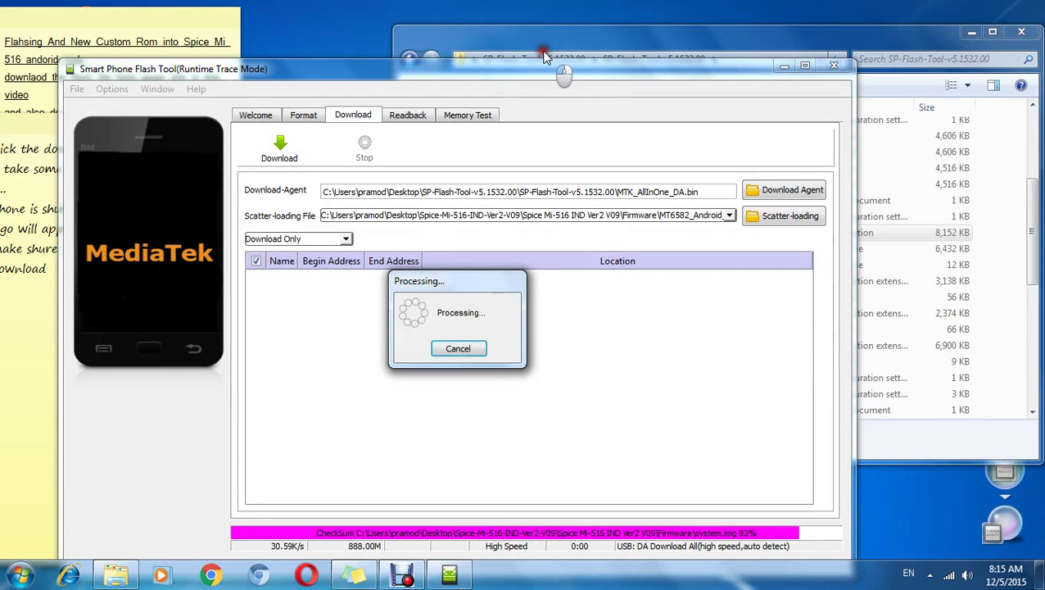
drag(549, 72, 547, 33)
click(282, 107)
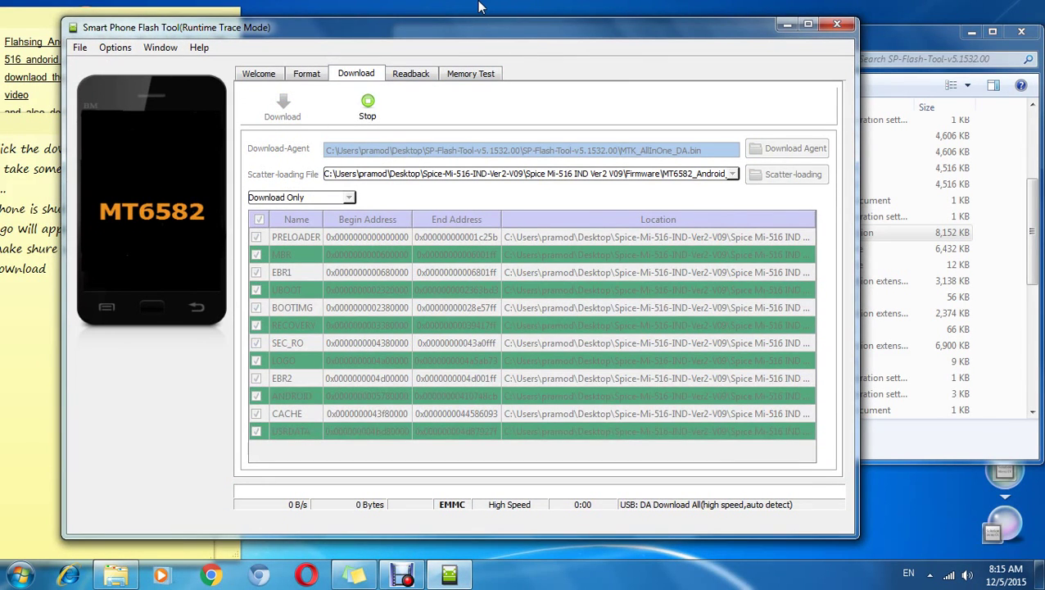
drag(847, 506, 845, 505)
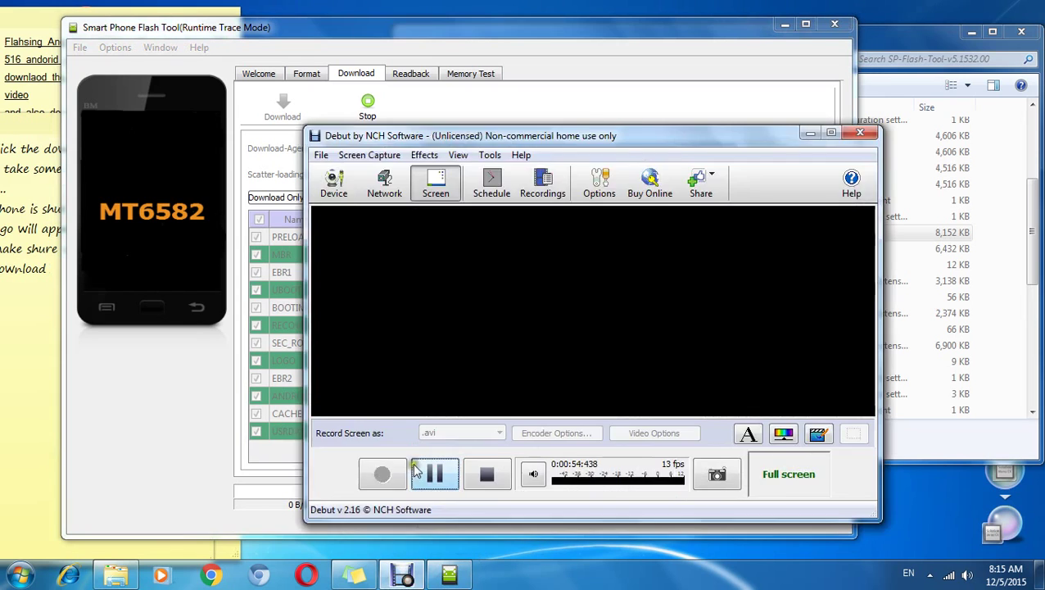
click(390, 477)
click(999, 283)
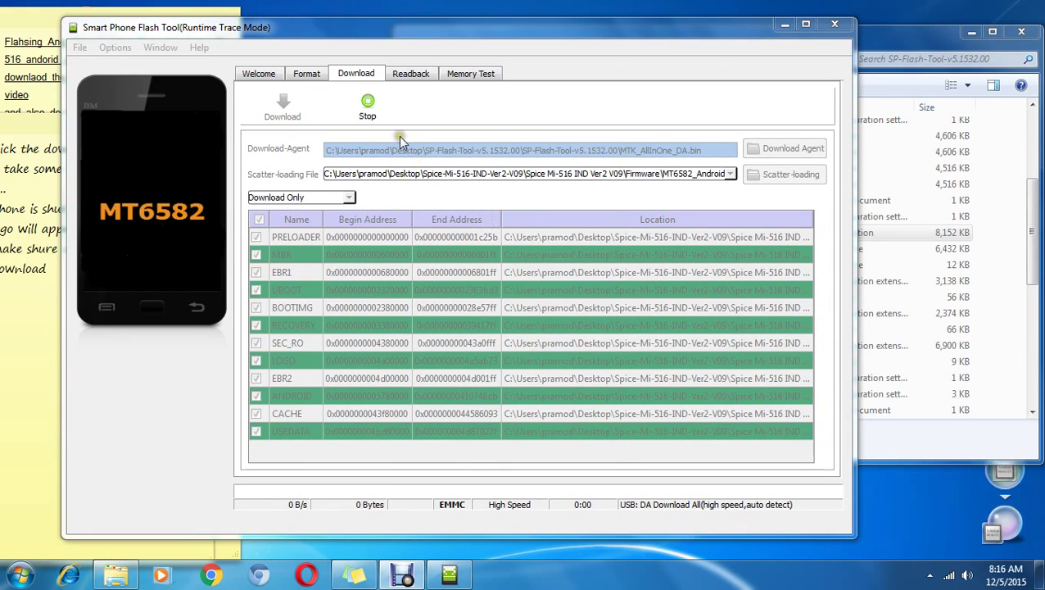
click(368, 108)
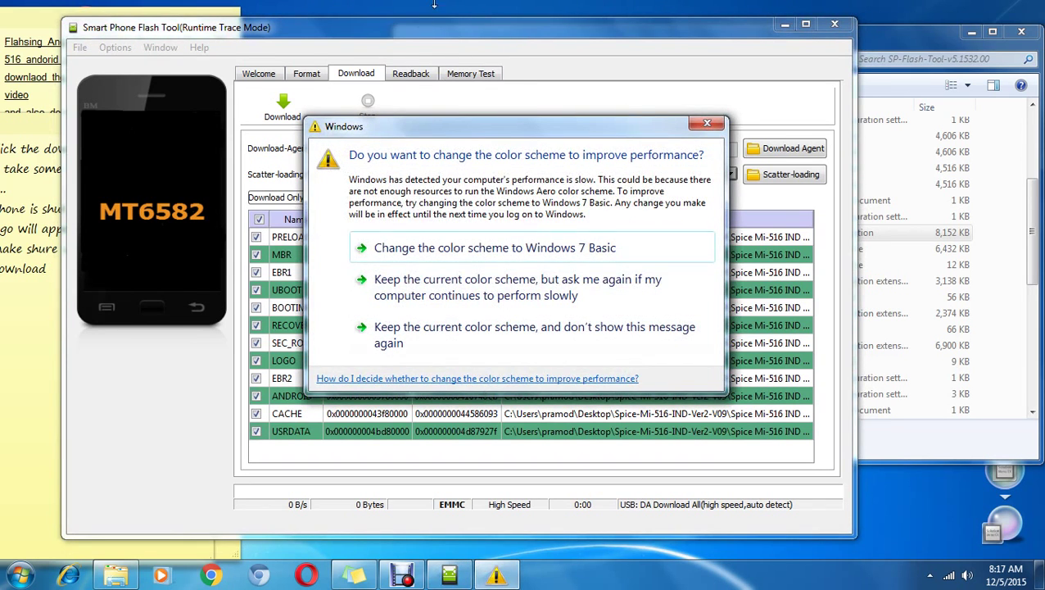
Dismiss the Windows color scheme prompt and position the flash tool window in front of the folder window.
click(708, 132)
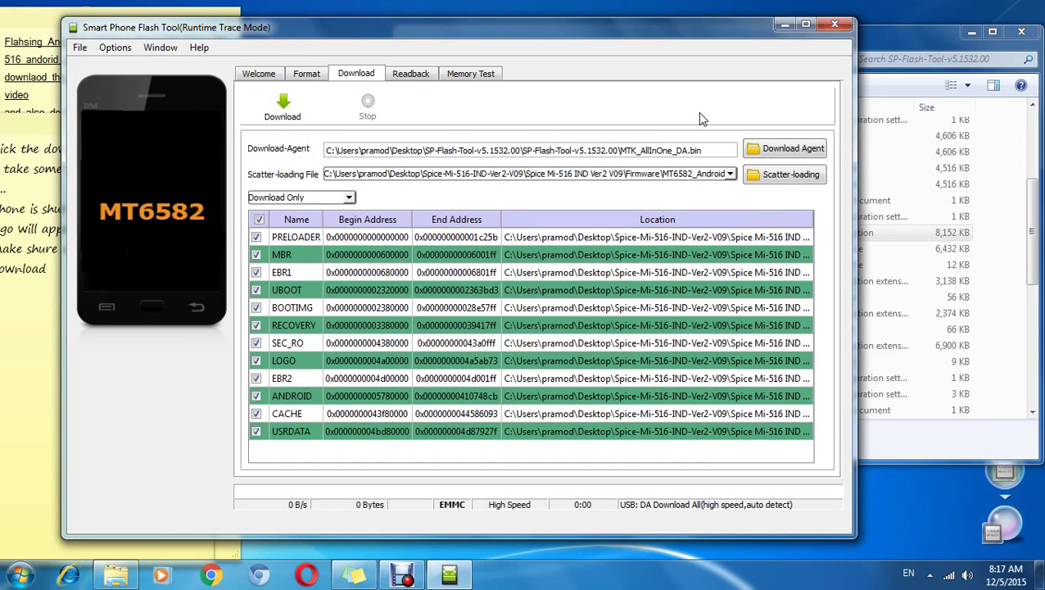
drag(486, 27, 417, 30)
mouse_move(847, 37)
mouse_down()
mouse_move(829, 41)
mouse_move(857, 42)
mouse_up()
click(420, 59)
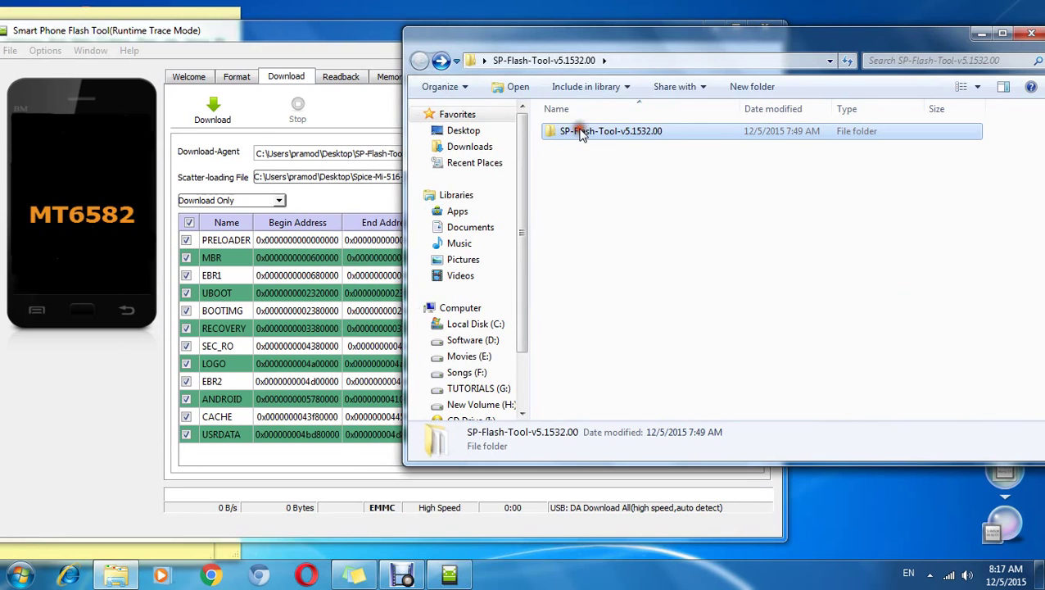
click(348, 37)
drag(348, 37, 359, 27)
Run the firmware download in Download Only mode and close the Download Ok message once the flash completes.
click(912, 573)
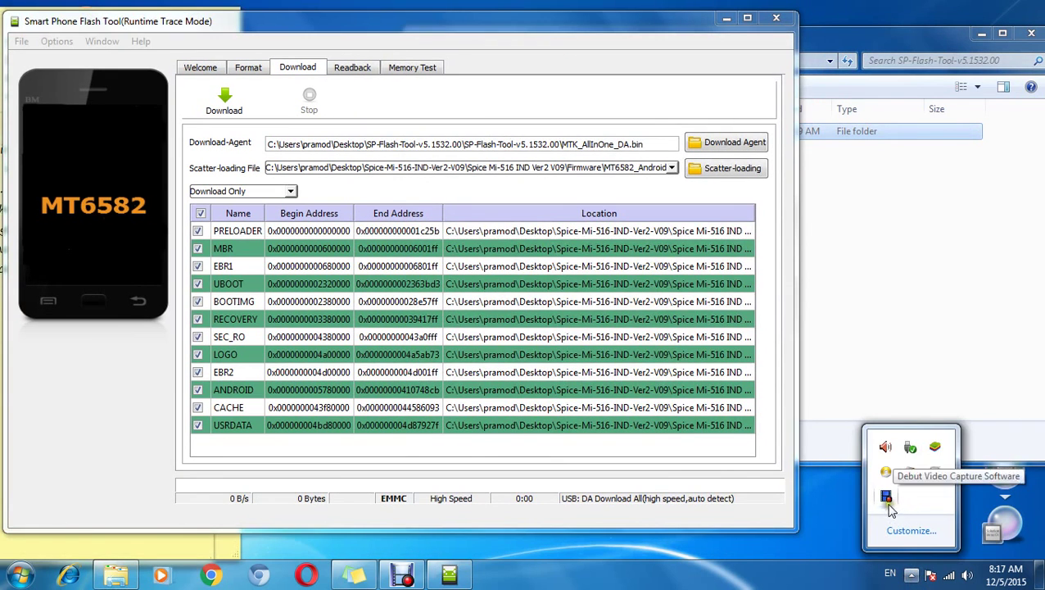
click(814, 539)
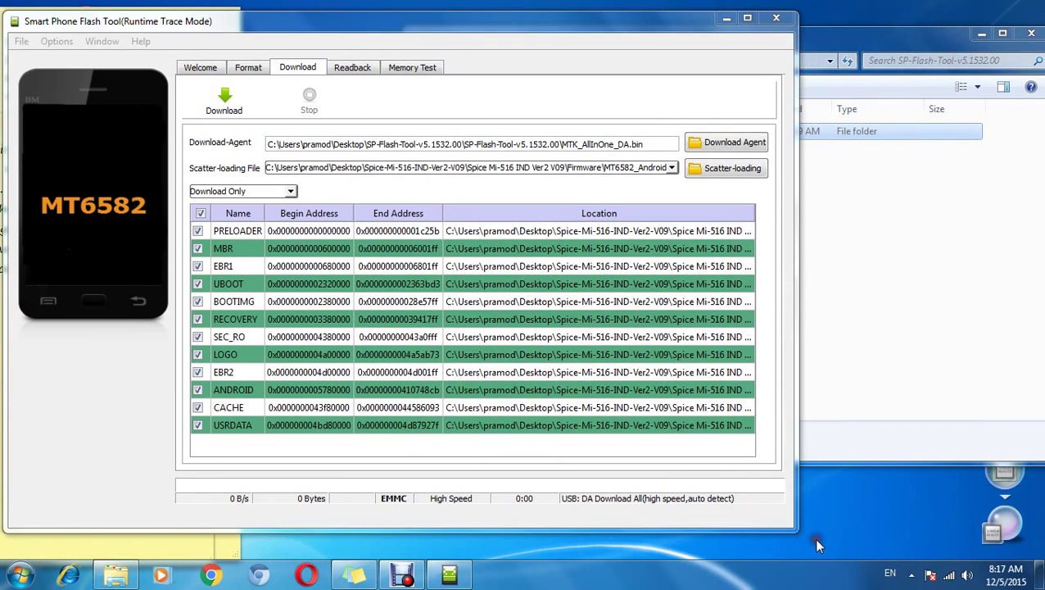
click(230, 102)
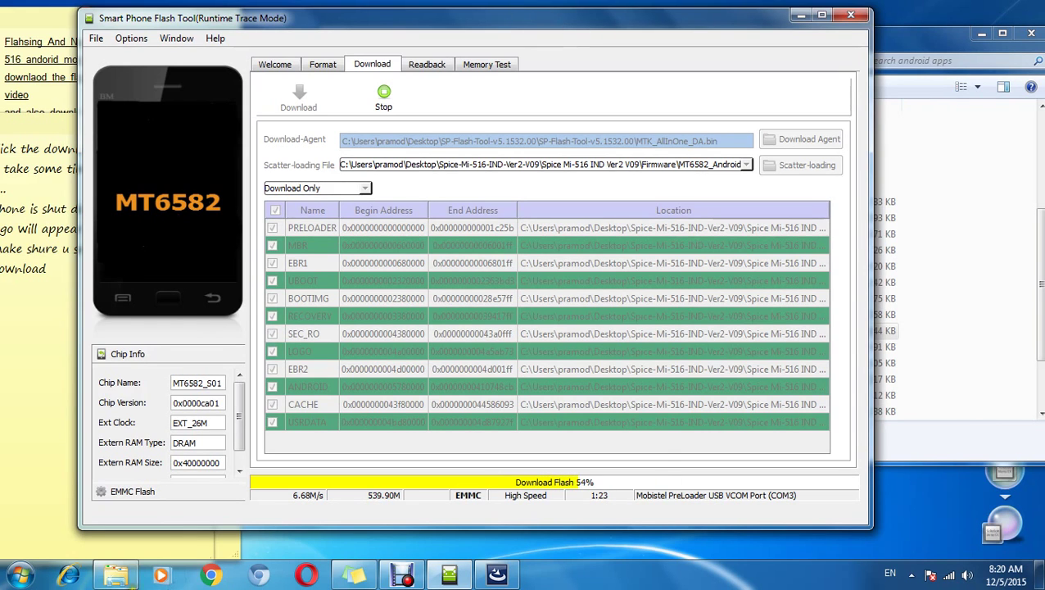
click(14, 581)
click(435, 399)
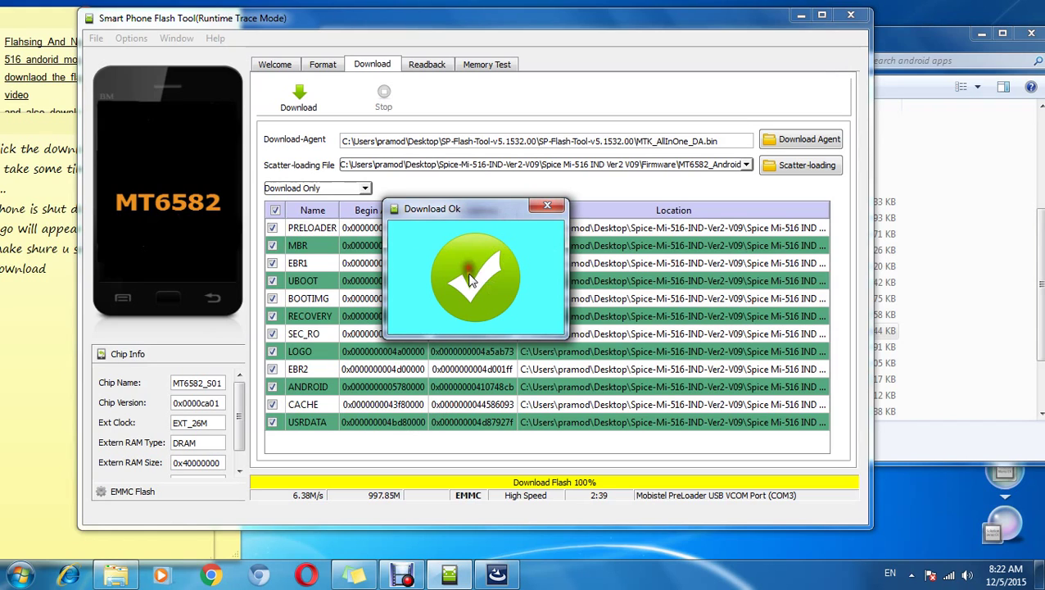
click(547, 205)
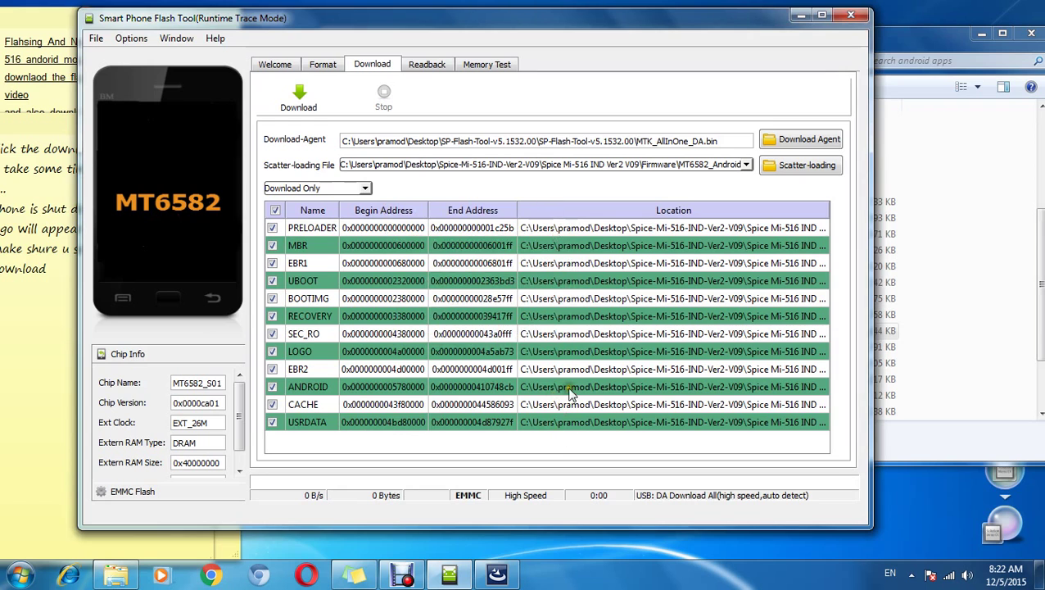
Look through the flash tool's Welcome, Format, Memory Test and Readback pages.
click(283, 64)
click(321, 64)
click(506, 65)
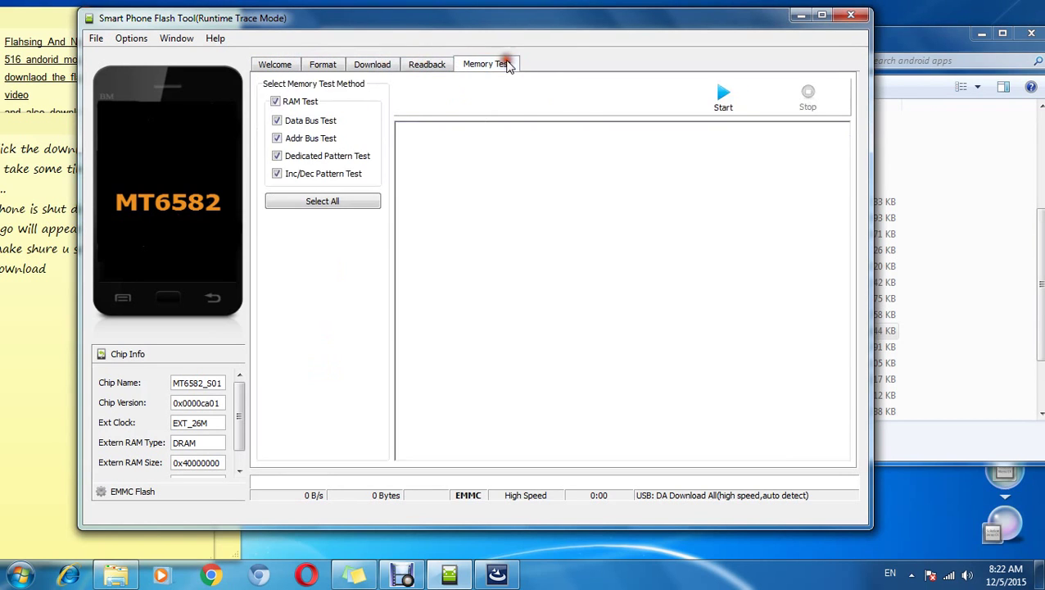
click(427, 64)
click(405, 576)
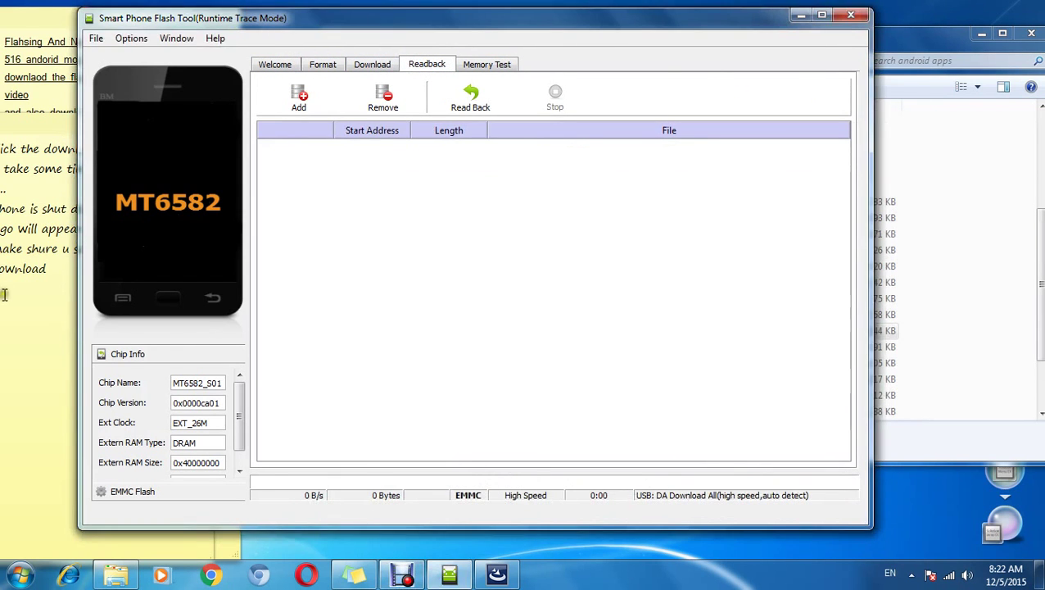
Move the title note over the flash tool, enlarge its text and add the line "flash is success full" below.
drag(93, 21, 140, 20)
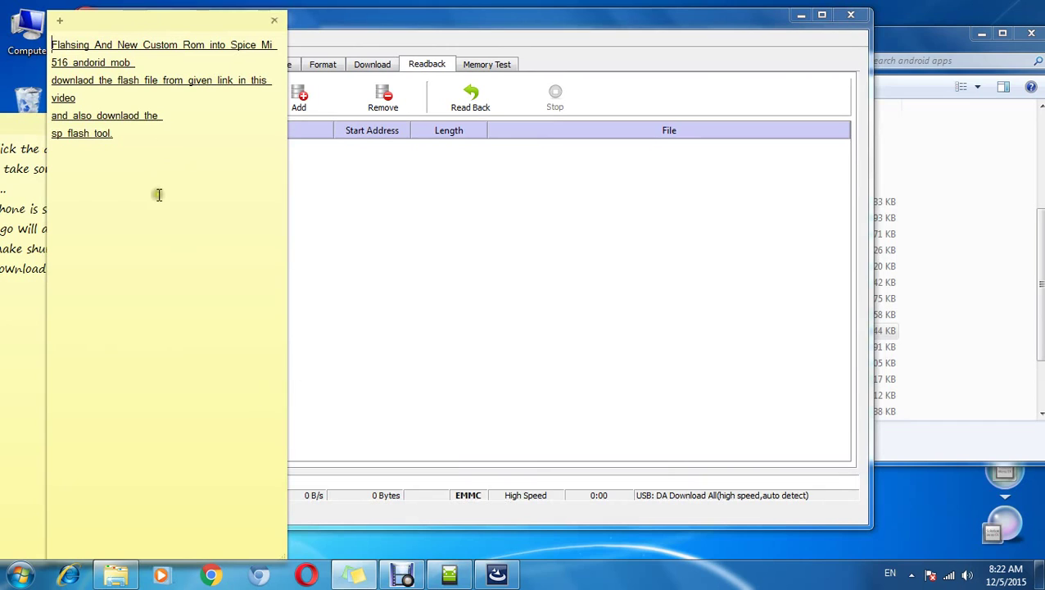
ctrl+scroll(156, 176, up, 3)
click(167, 270)
key(Return)
text(flash )
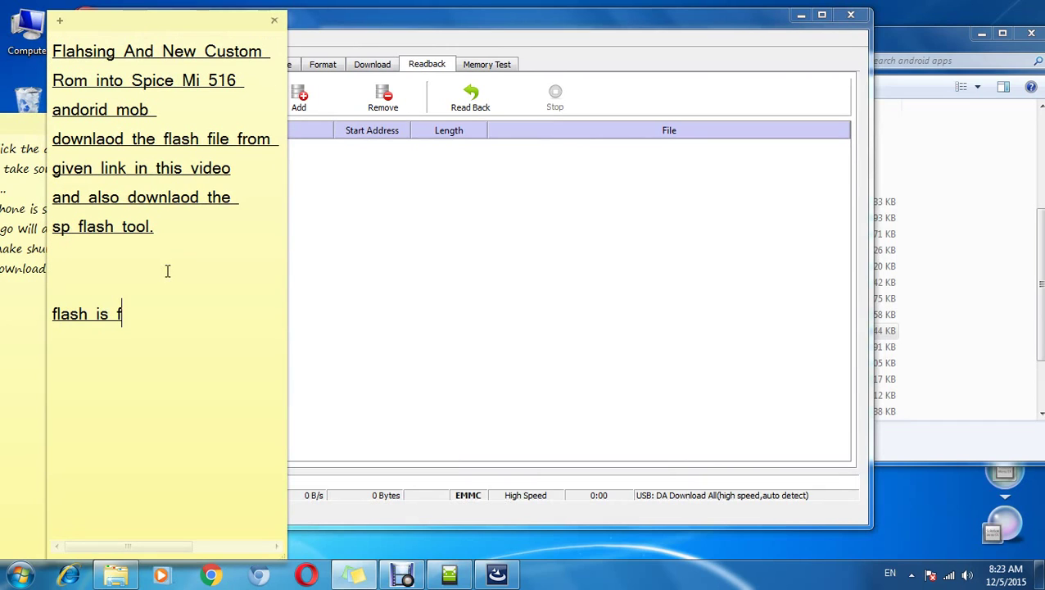
text(is success)
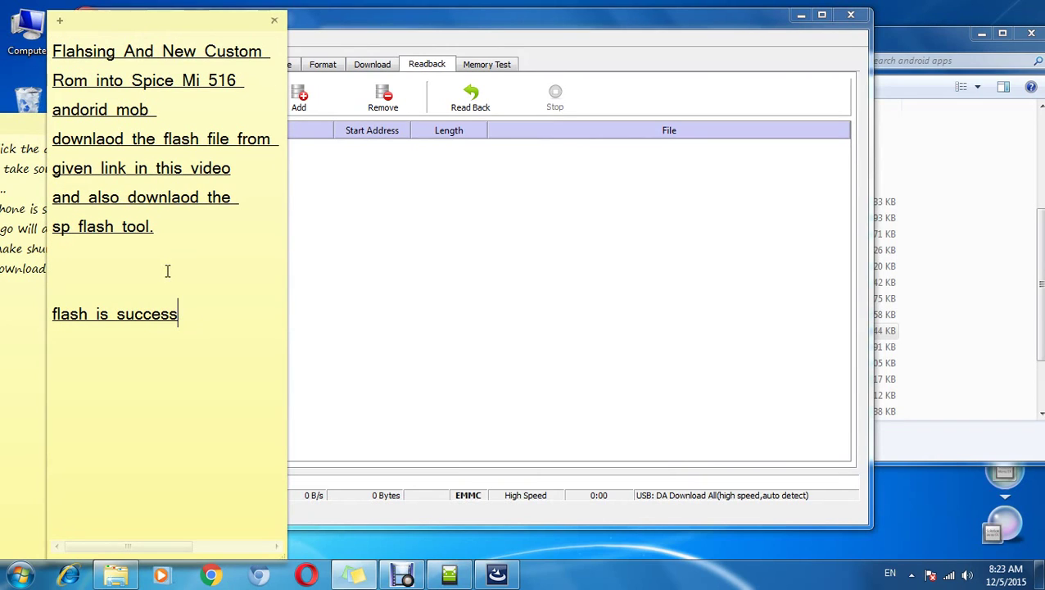
text( full)
Add the line "turn on your phone" to the title note and start a closing line with "than" after a blank line.
key(Return)
text(turn)
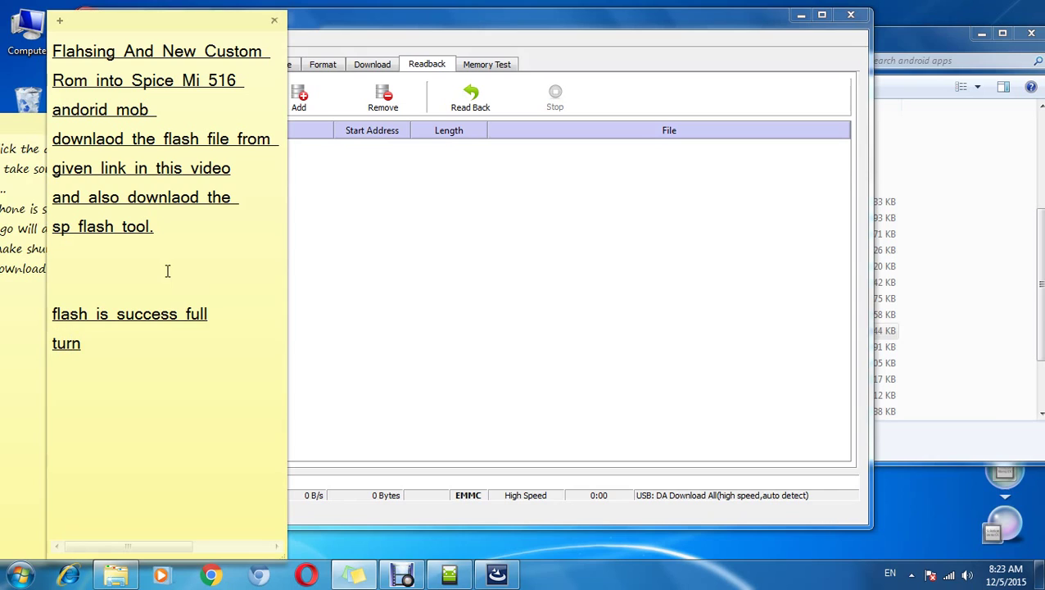
text( pn)
key(BackSpace)
key(BackSpace)
text(on your phone)
key(Return)
key(Return)
text(than)
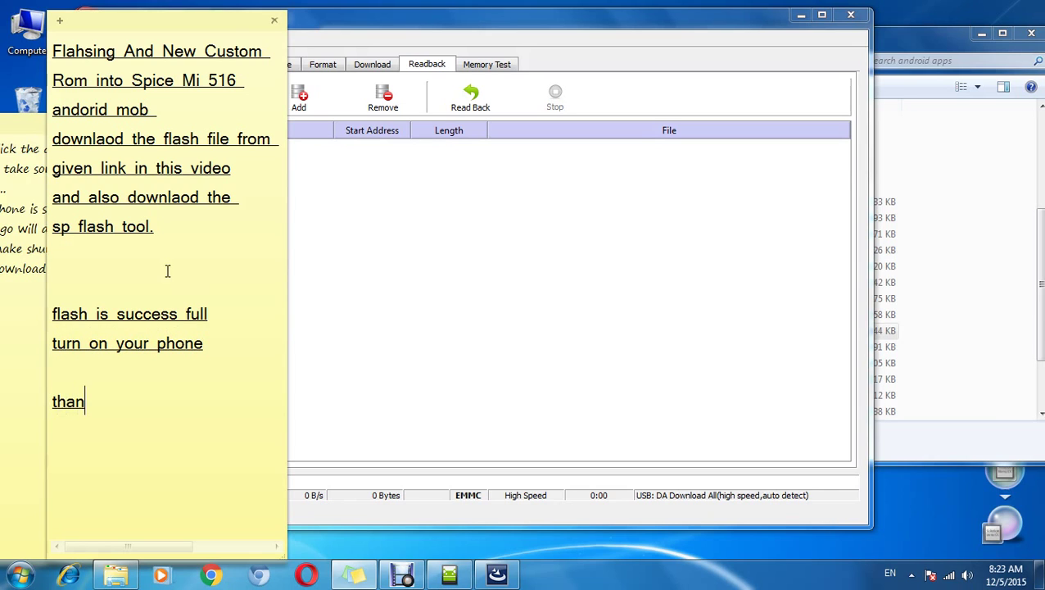